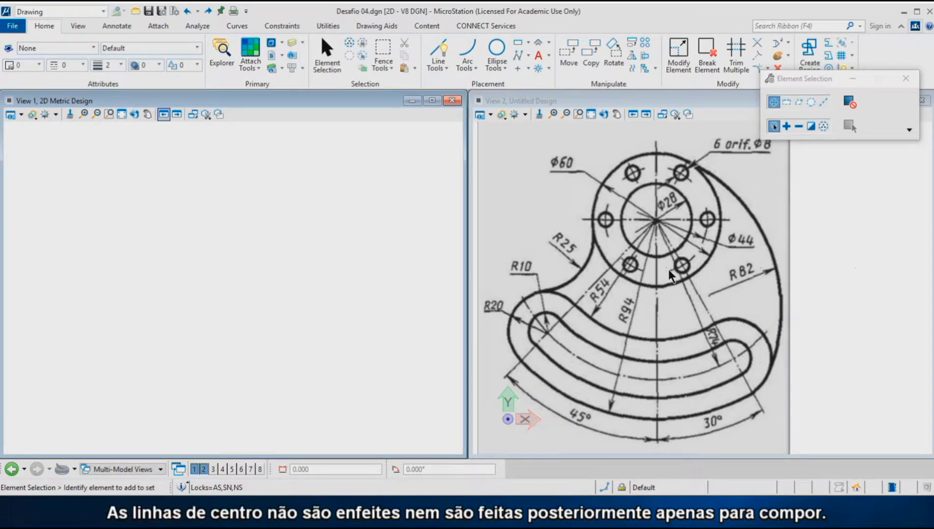
Step: Start a SmartLine at the left end of the horizontal centre line
left_click(480, 114)
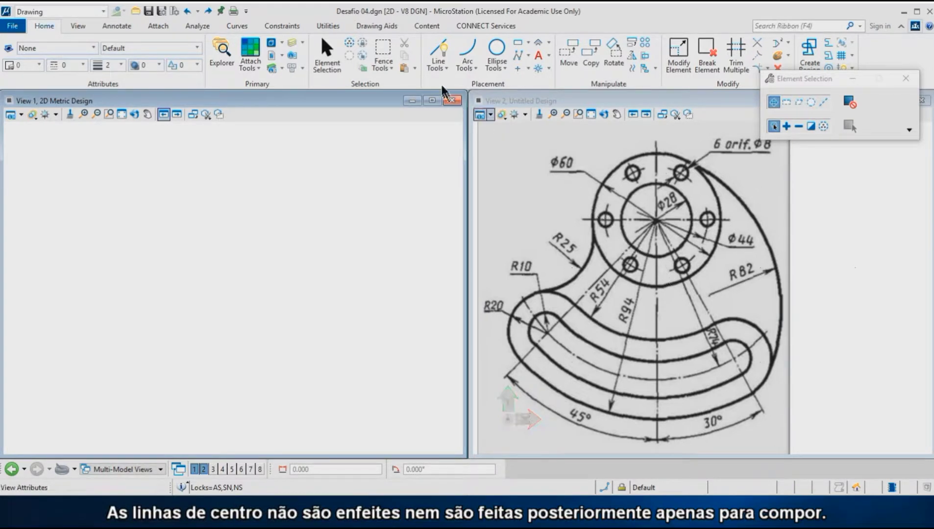
left_click(437, 51)
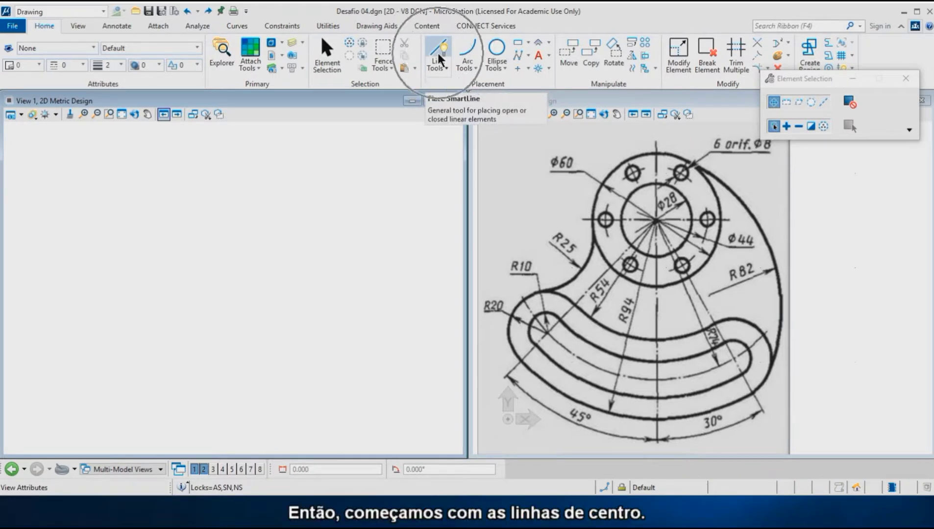
left_click(102, 201)
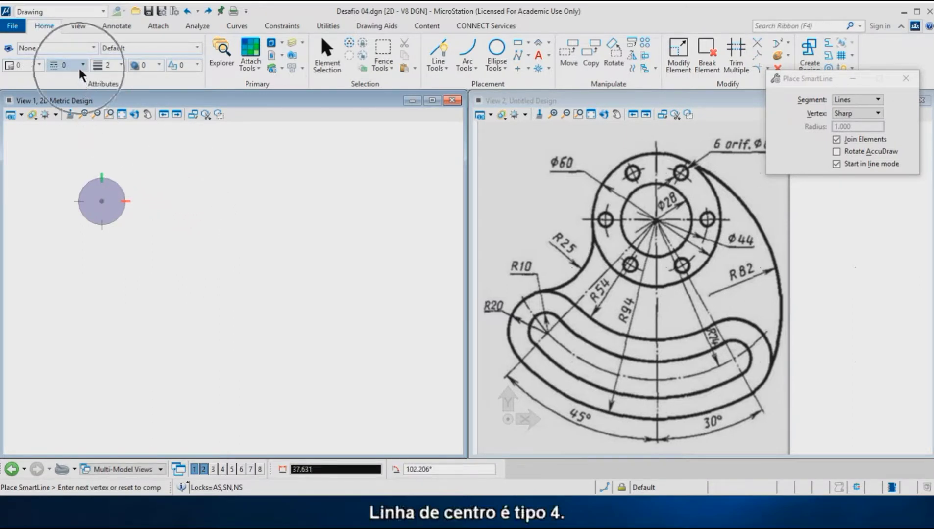
Step: Set the line style to dash-dot style 4 and the line weight to 0
left_click(80, 68)
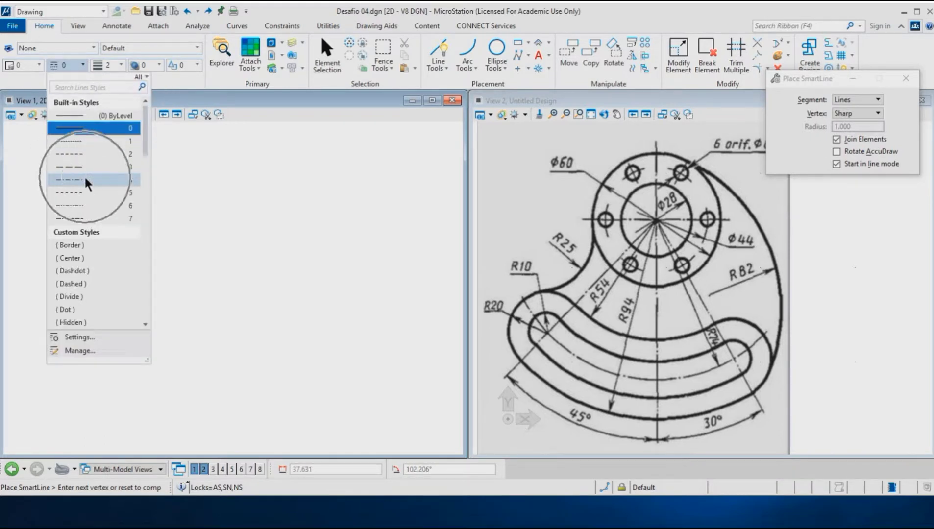
left_click(85, 179)
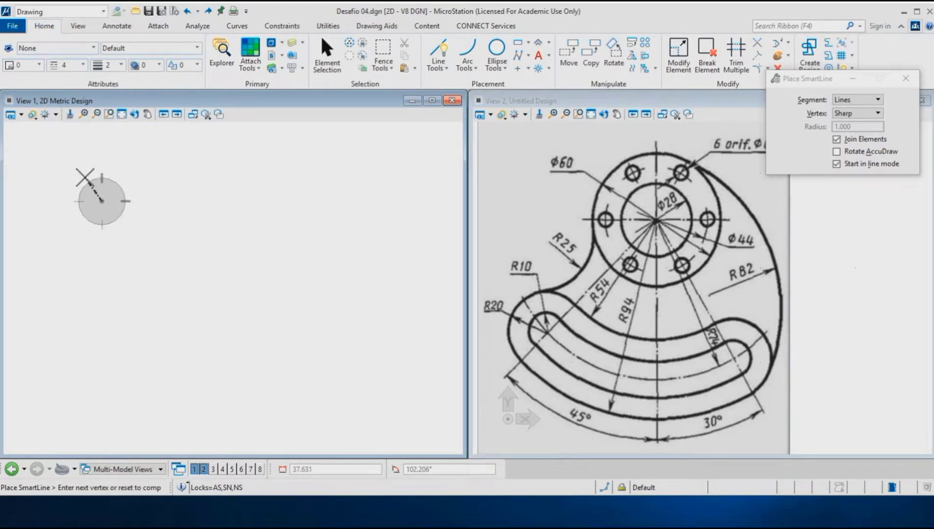
left_click(116, 68)
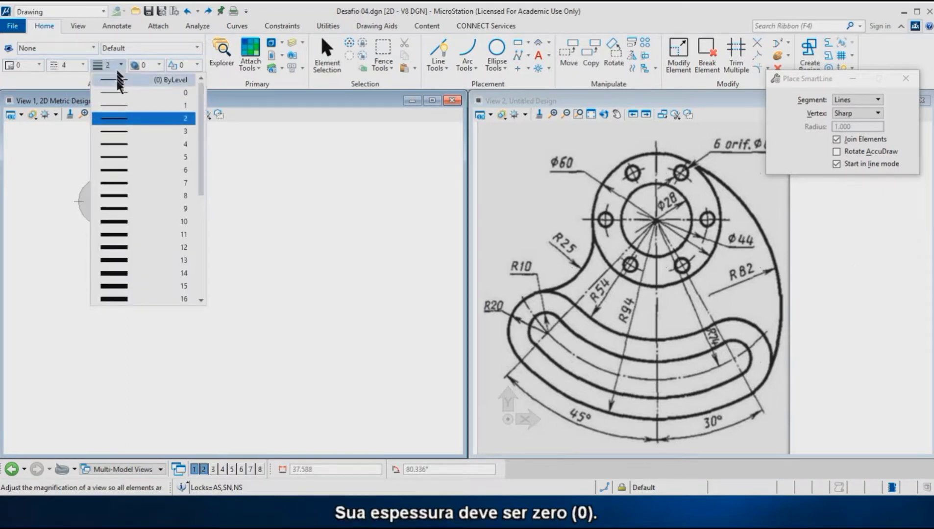
left_click(117, 92)
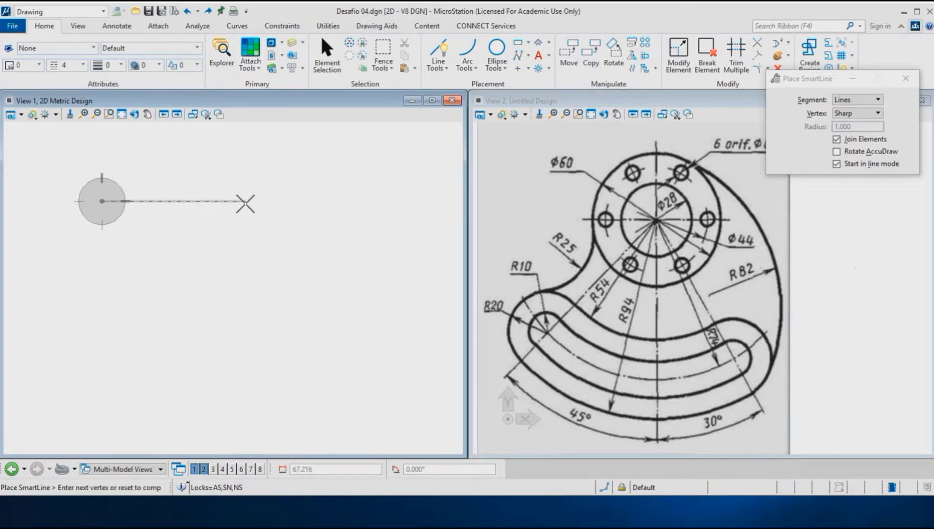
Step: Complete the 80-unit horizontal centre line
type("80")
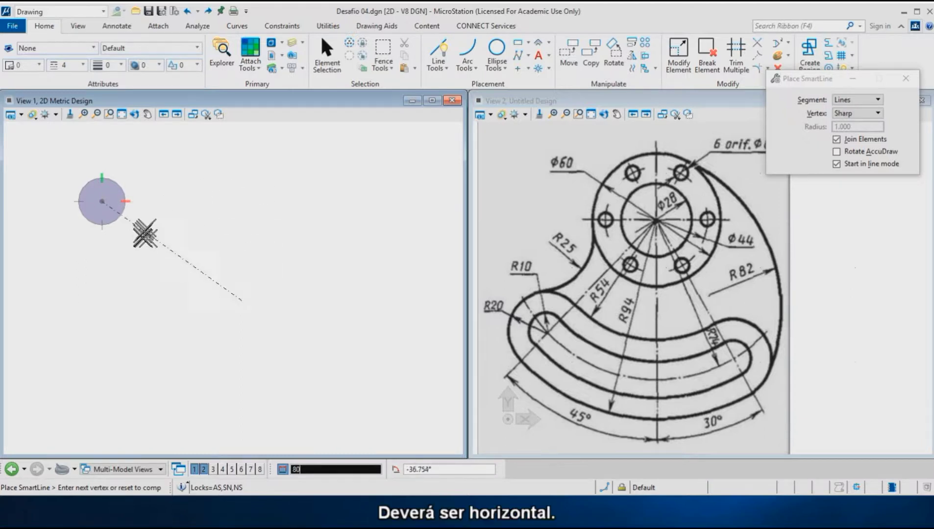
left_click(165, 200)
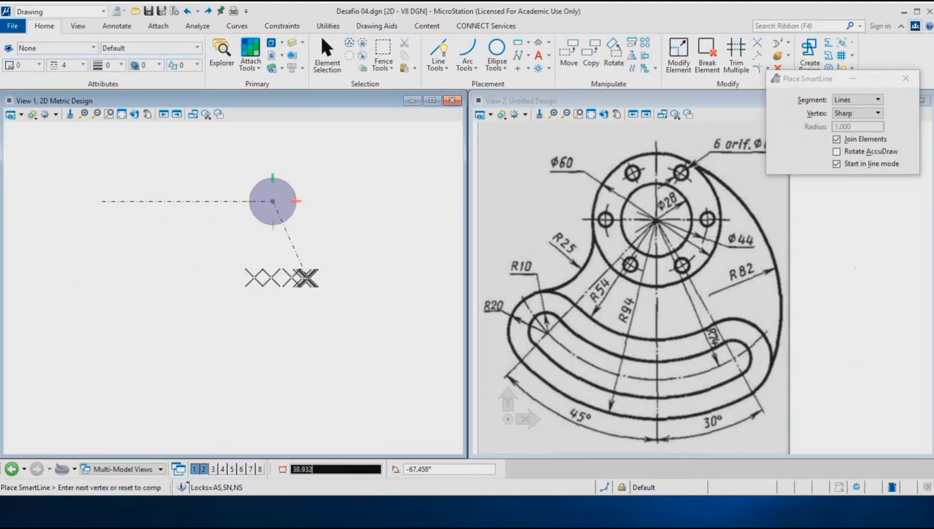
right_click(311, 278)
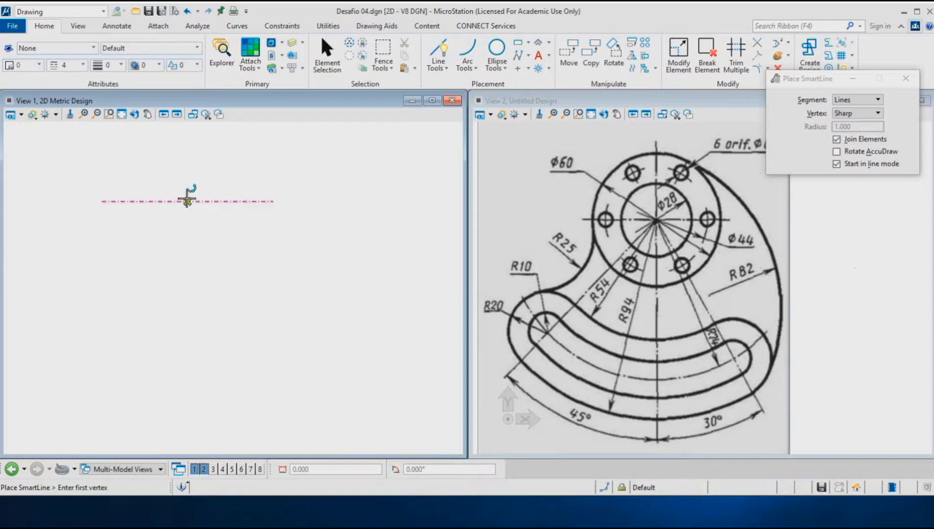
Step: Draw a 120-unit vertical centre line starting 40 above the horizontal line's midpoint
key("o")
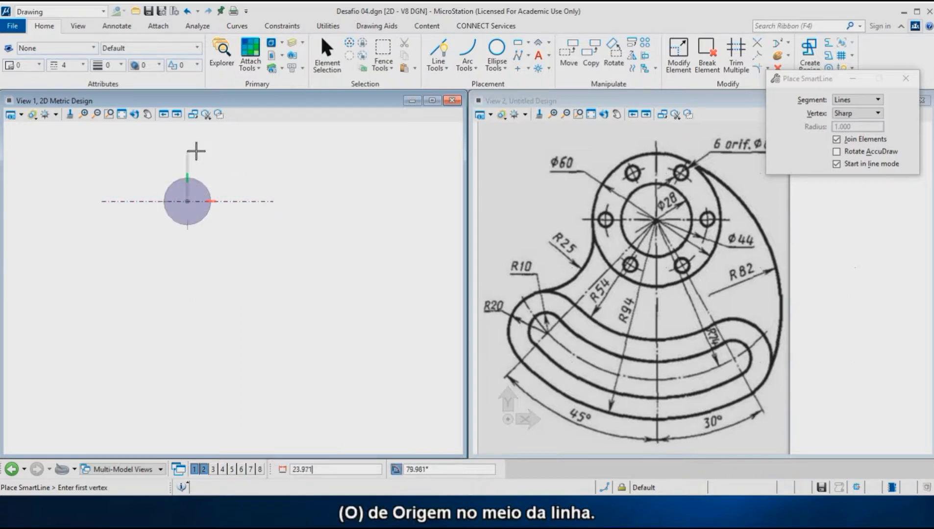
key("Return")
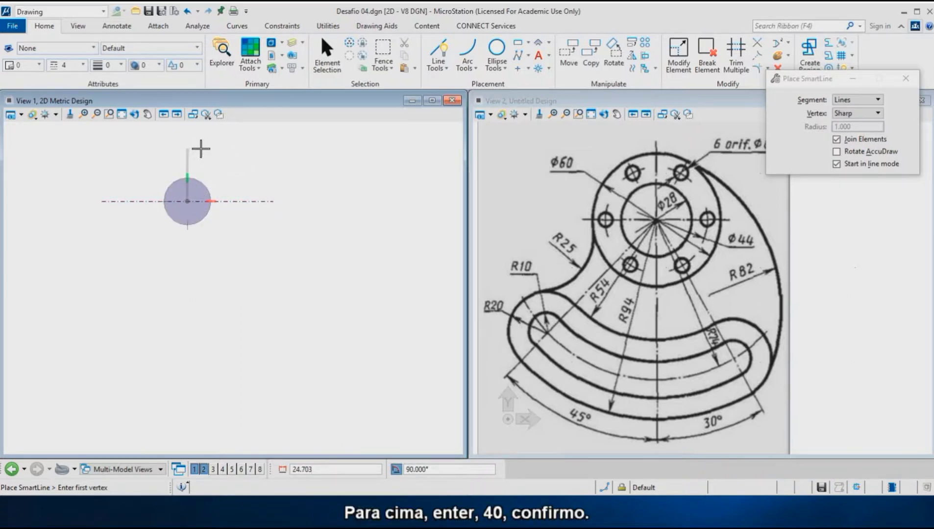
left_click(201, 150)
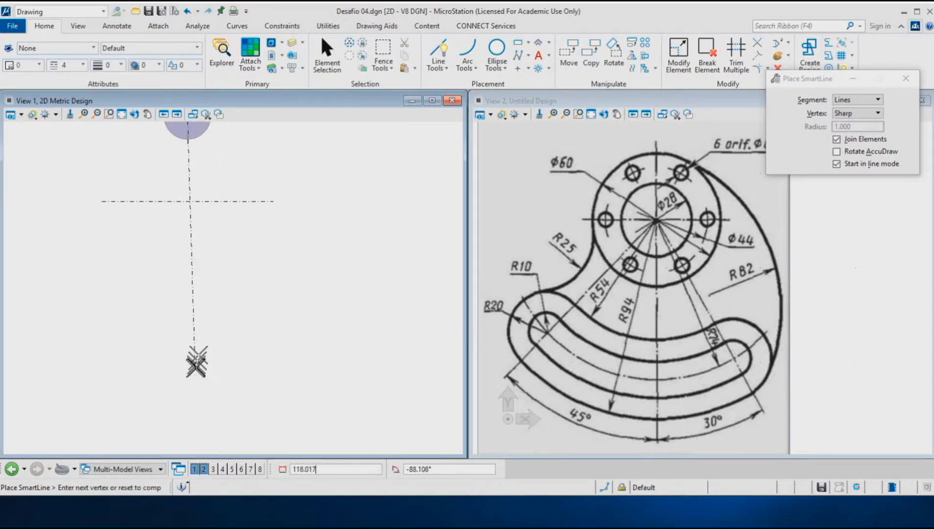
type("120")
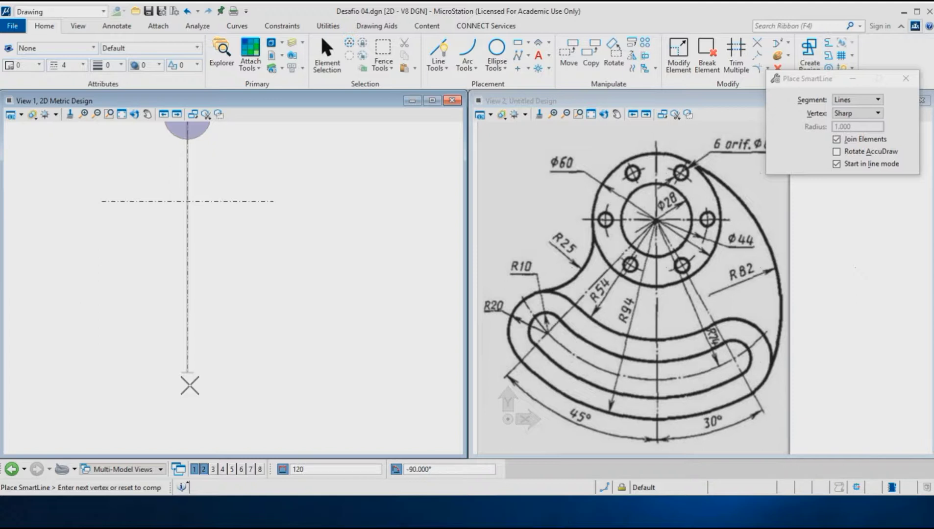
left_click(189, 386)
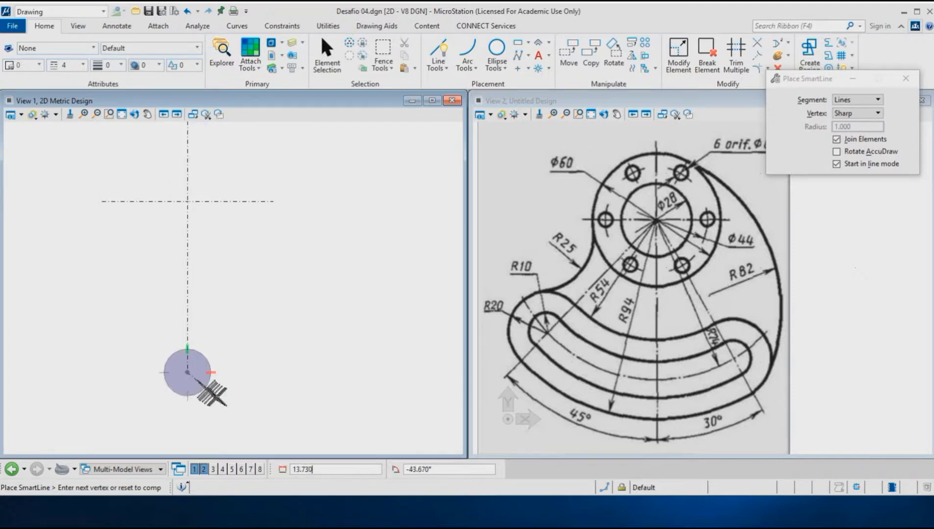
right_click(214, 392)
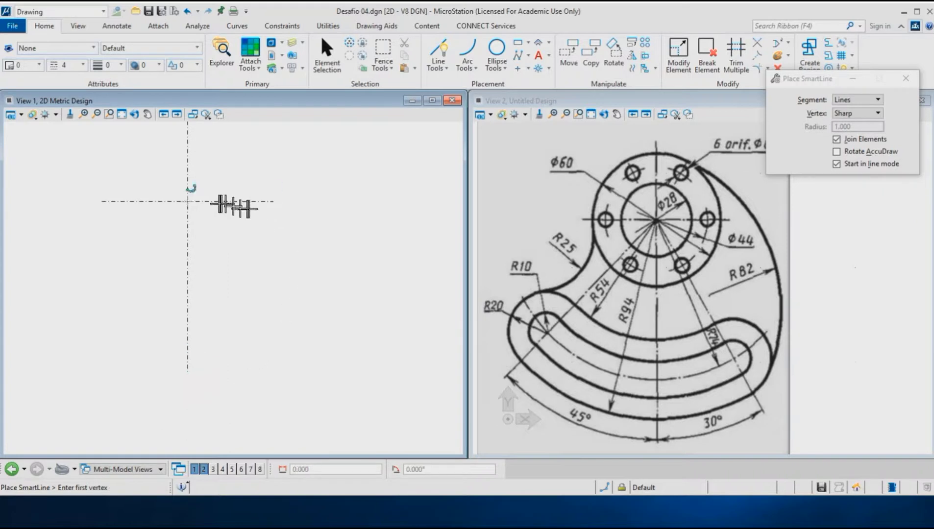
Step: Draw a 120-unit radial centre line from the intersection, 30° off the vertical
left_click(188, 201)
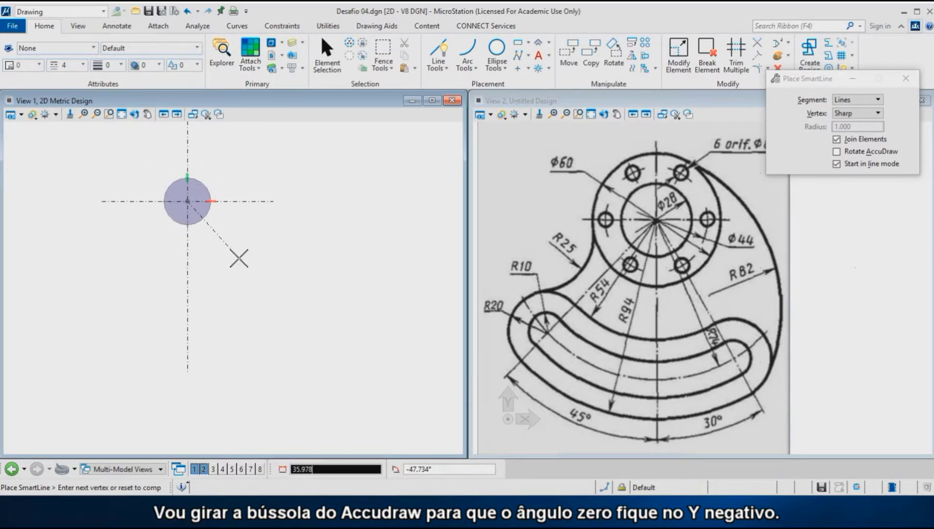
key("r")
key("z")
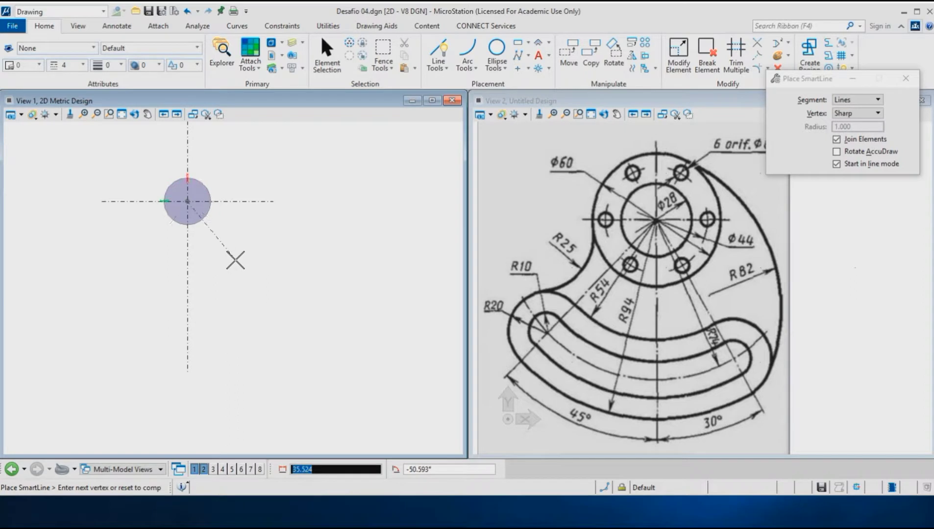
key("r")
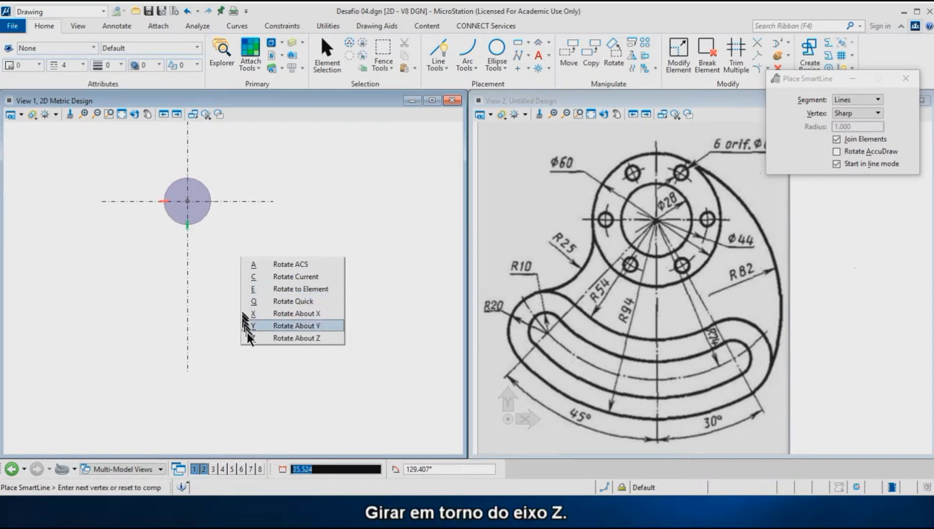
left_click(294, 339)
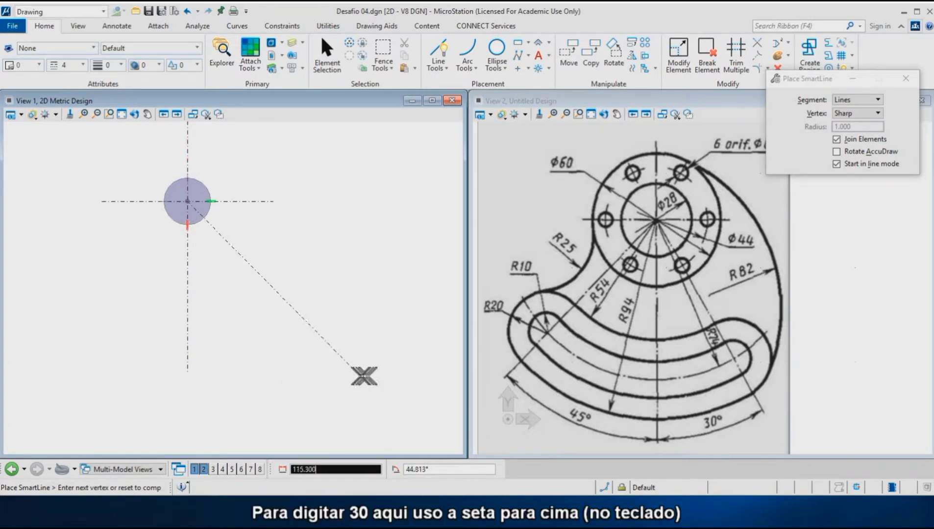
key("Up")
type("3")
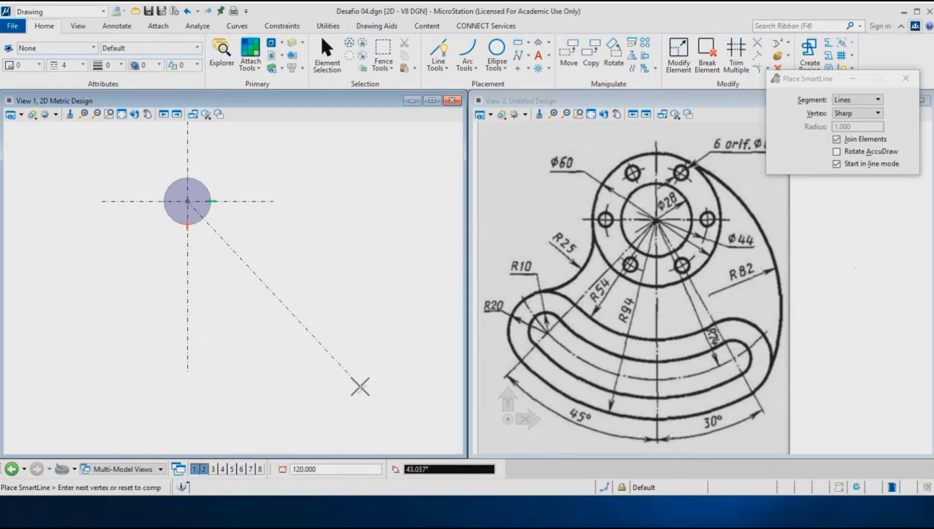
type("0")
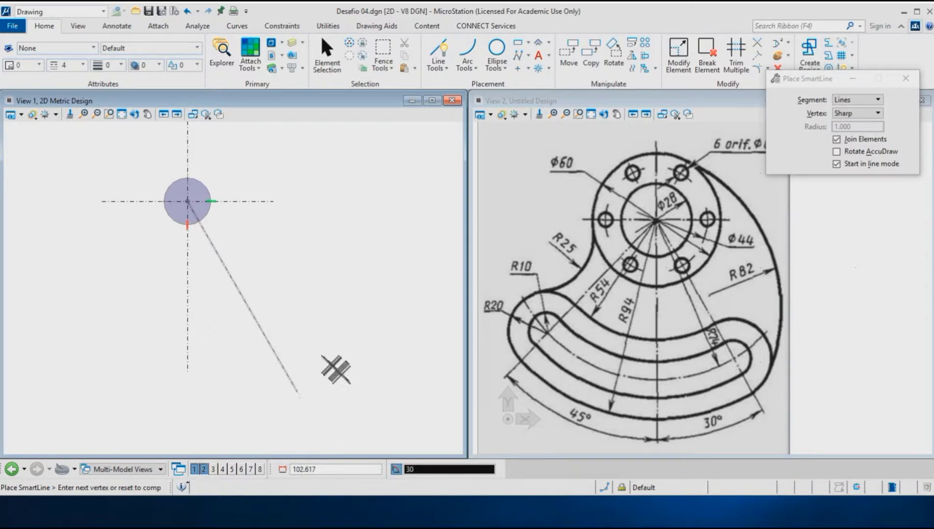
left_click(322, 358)
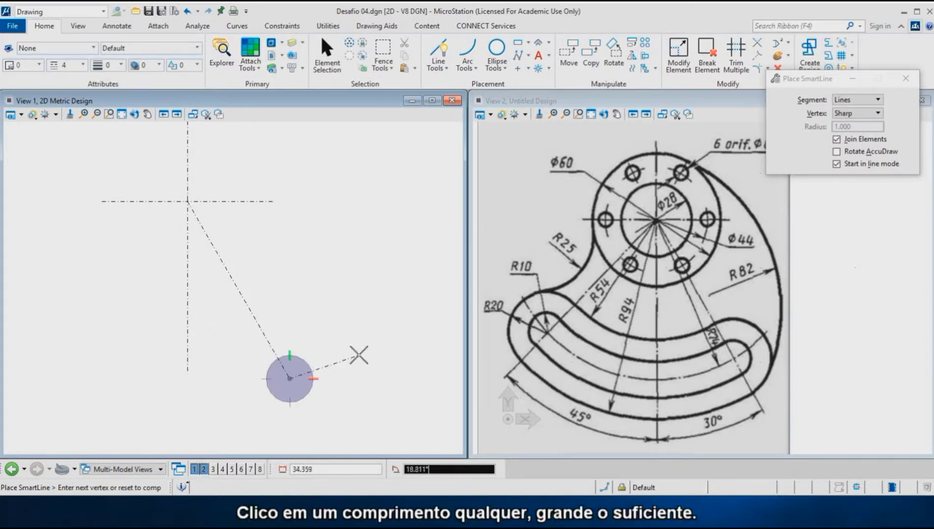
right_click(359, 355)
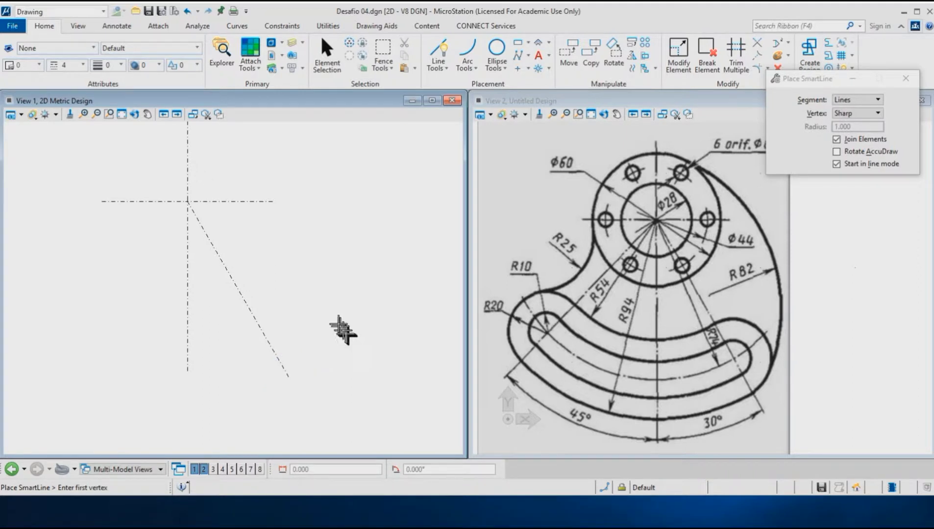
Step: Draw a radial centre line from the hub centre at -45° toward the lower left
left_click(188, 201)
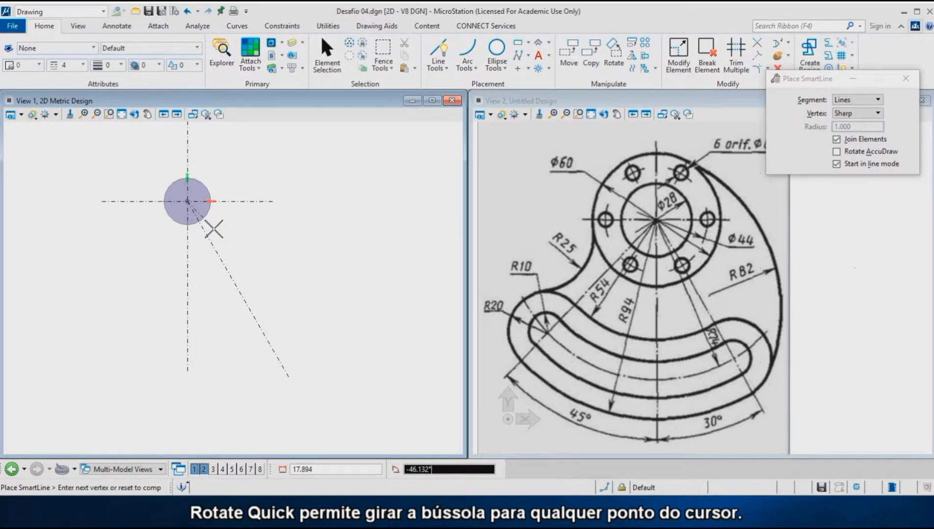
key("r")
key("q")
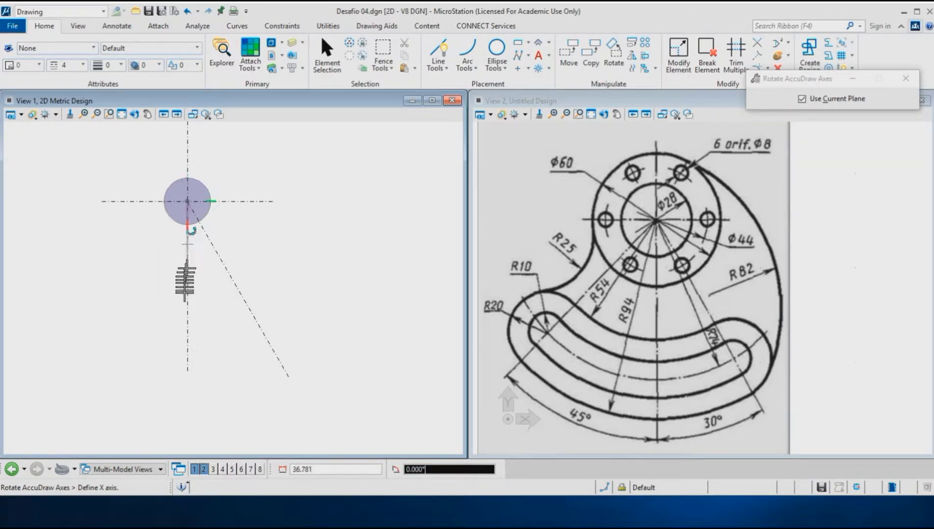
left_click(188, 370)
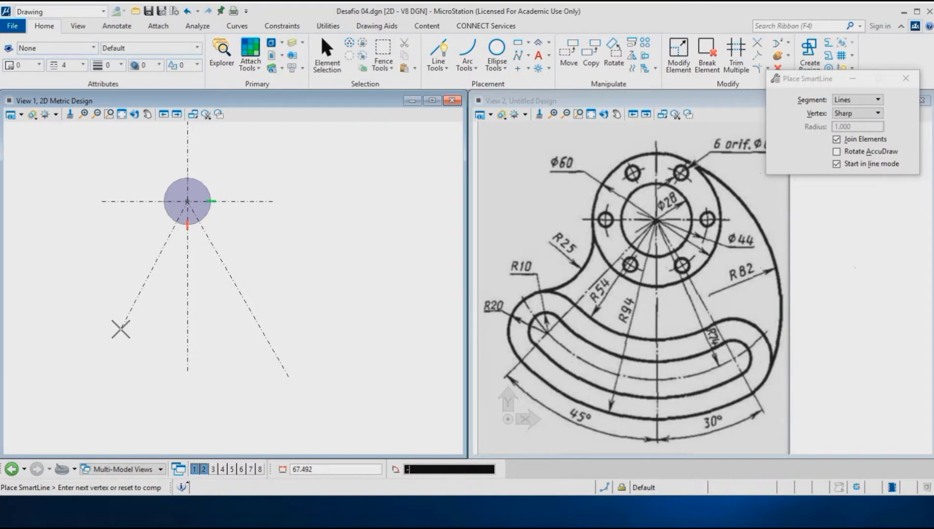
type("45")
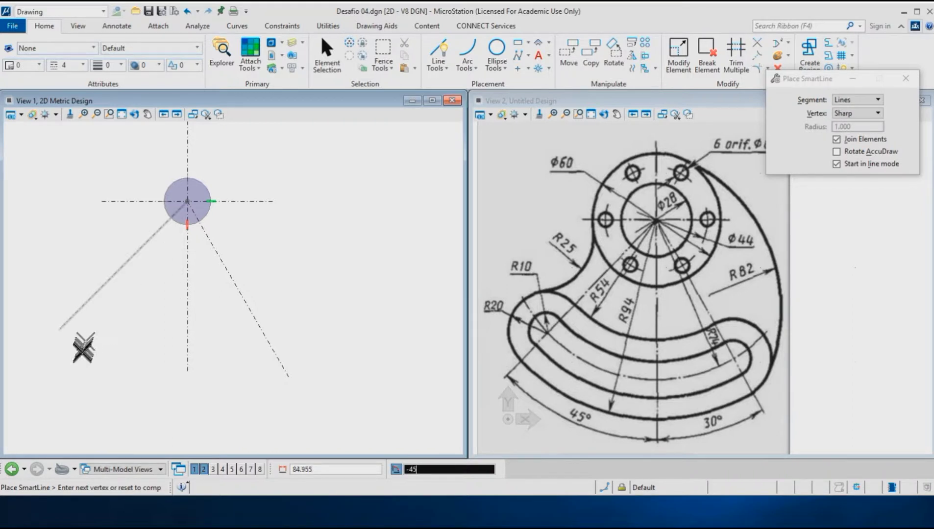
key("Tab")
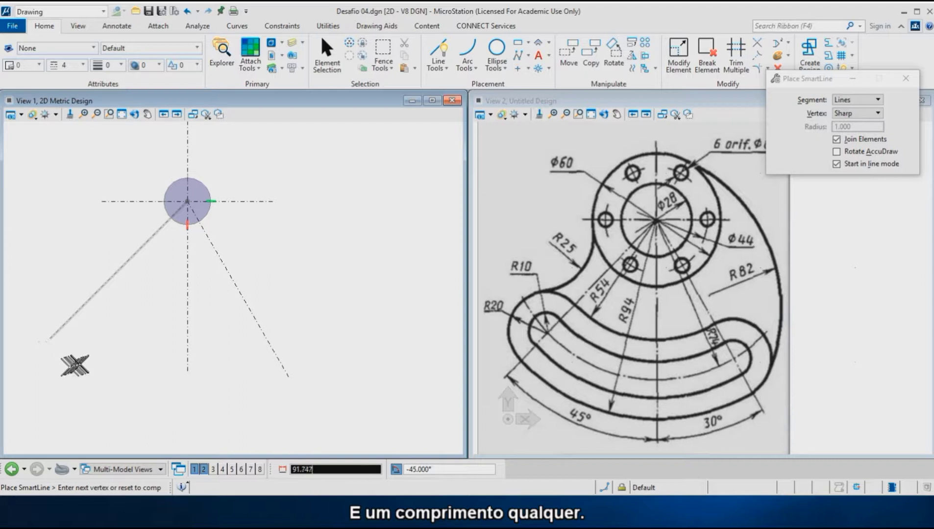
left_click(76, 368)
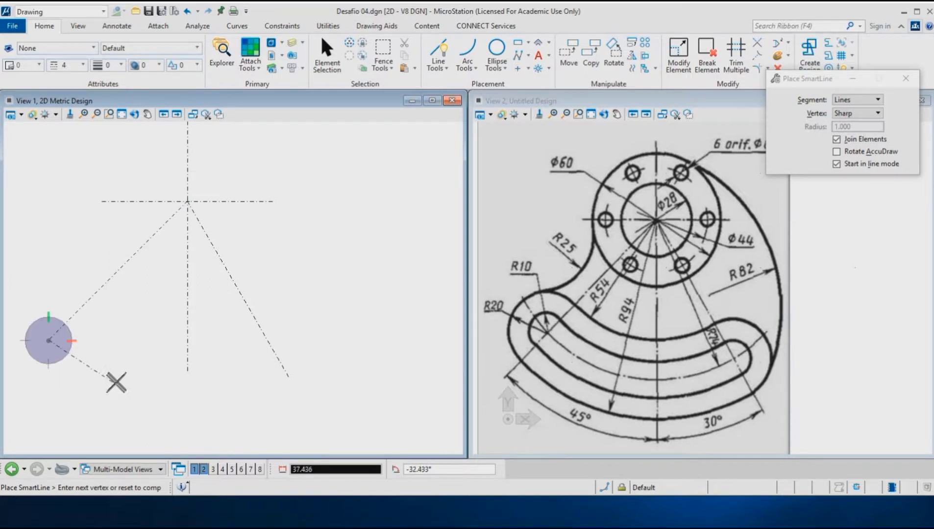
right_click(115, 381)
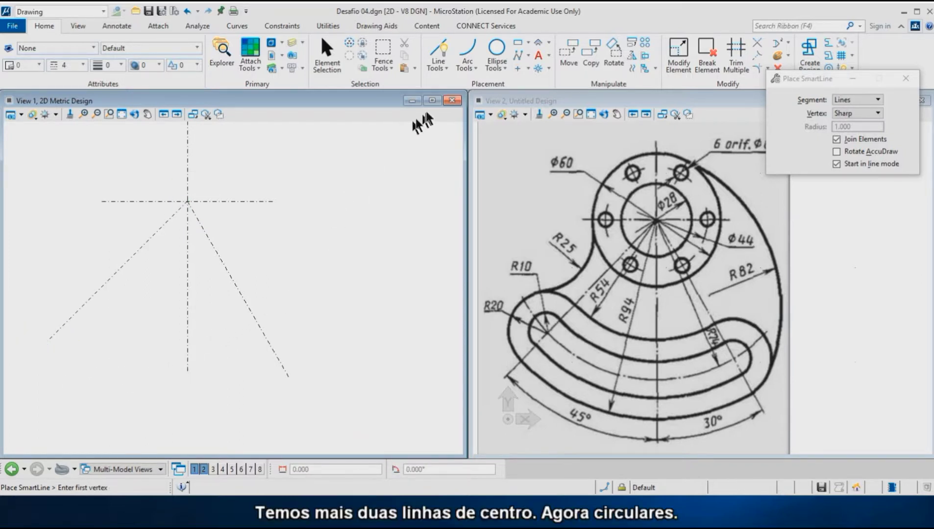
Step: Place a radius-22 dash-dot circle centred on the centre-line intersection
left_click(491, 51)
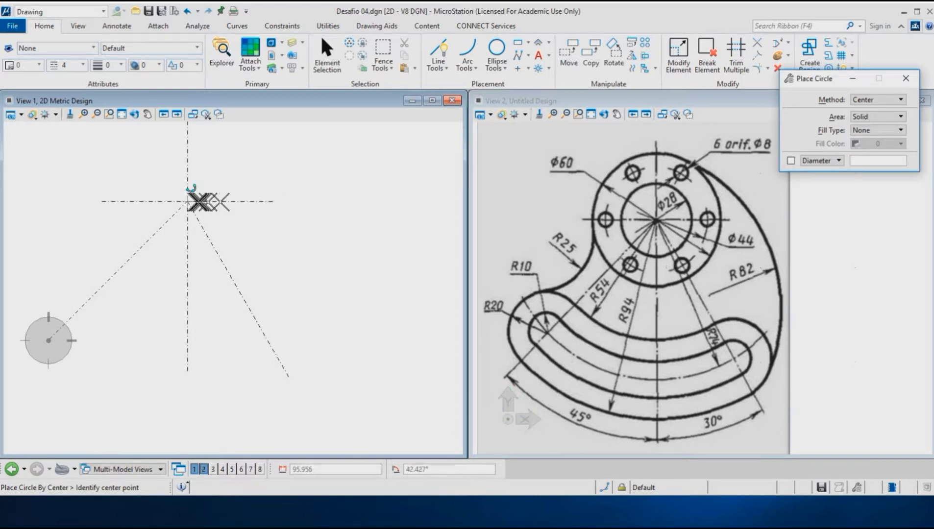
left_click(188, 201)
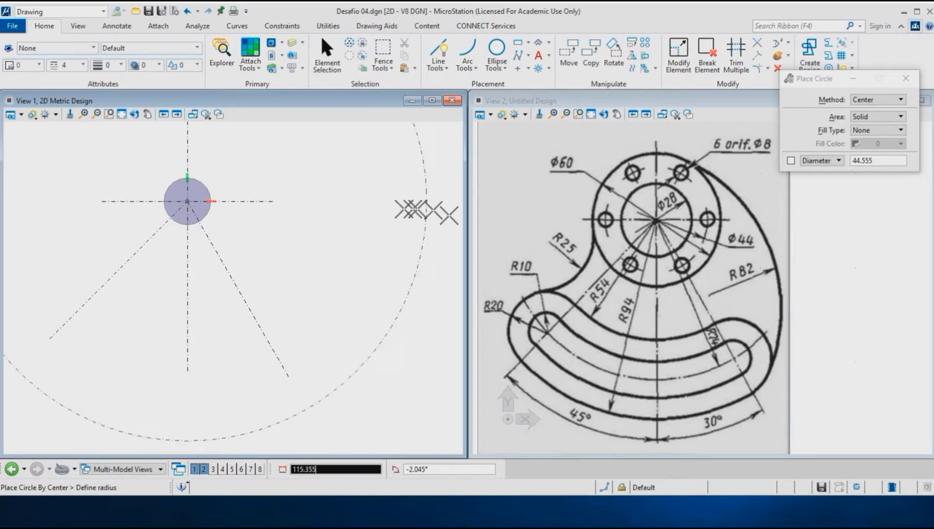
type("22")
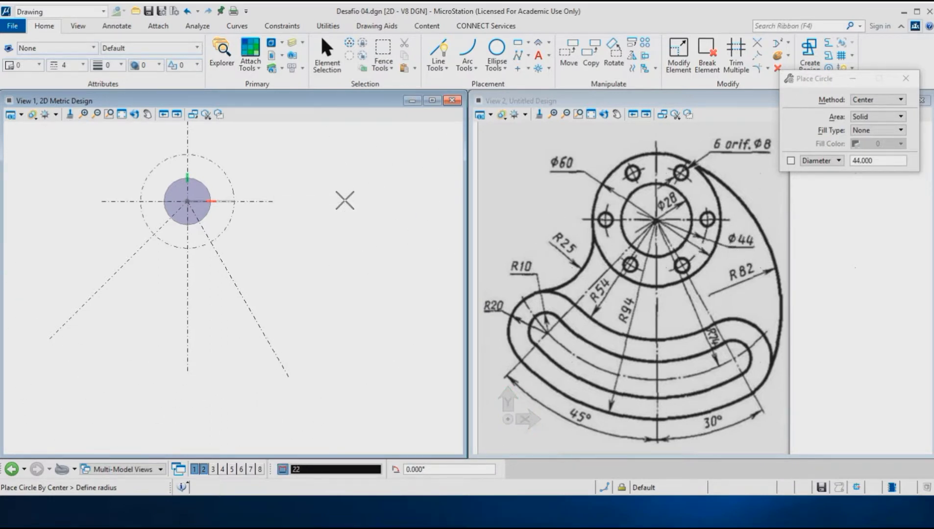
left_click(343, 202)
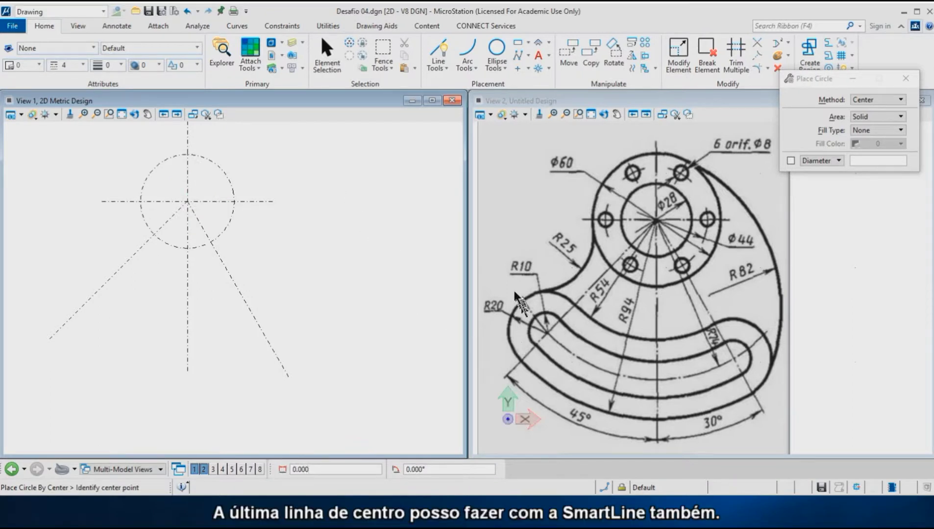
Step: Draw a radius-74 arc centred on the hub, sweeping between the two radial centre lines
left_click(435, 50)
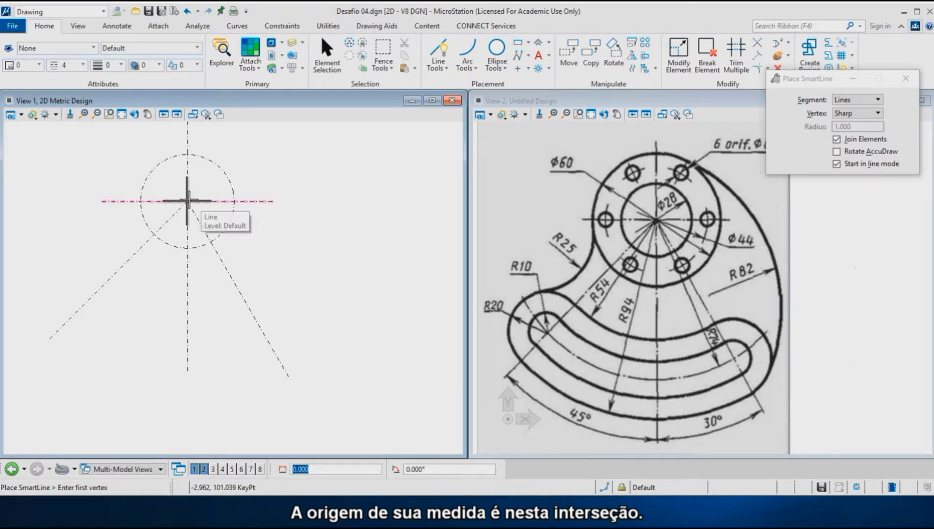
key("o")
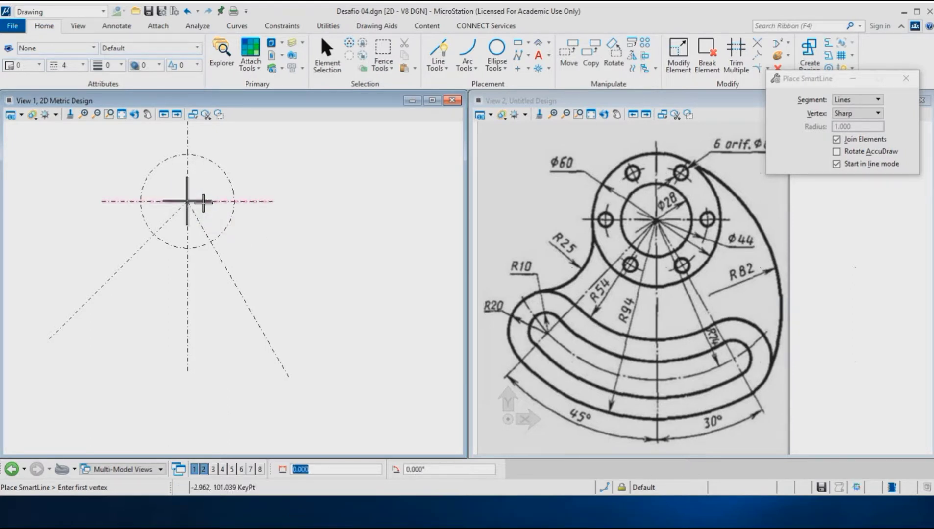
key("o")
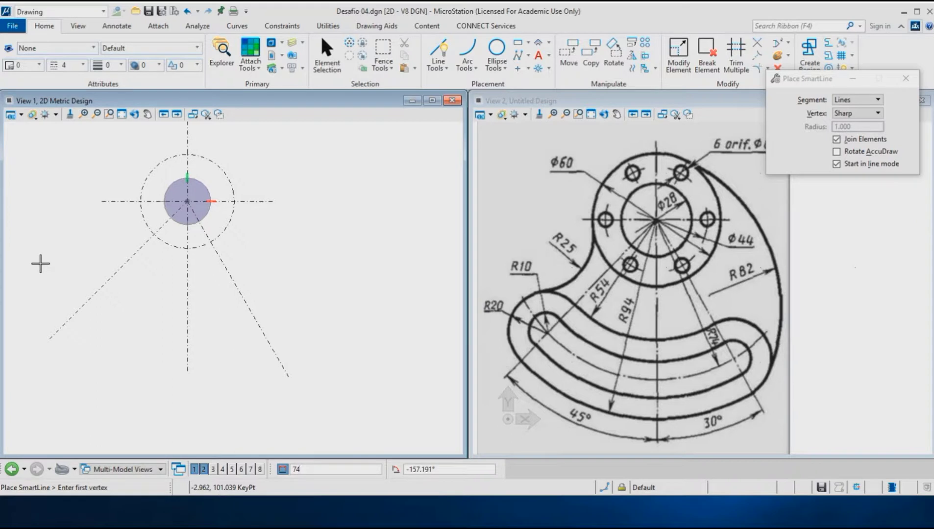
left_click(40, 263)
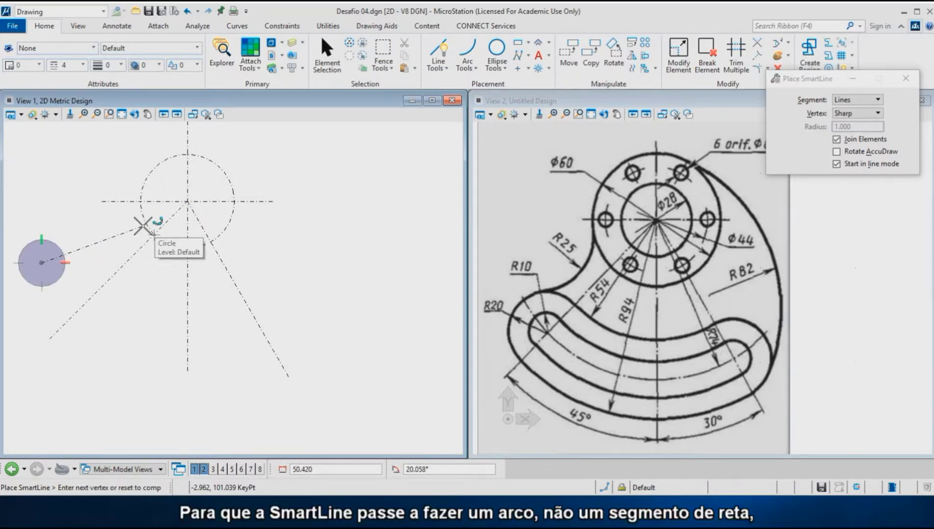
left_click(187, 201)
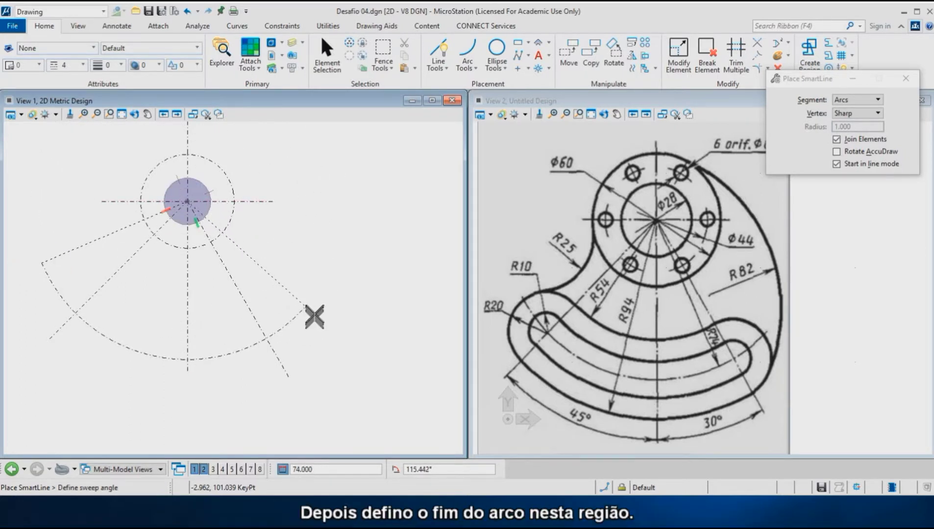
left_click(313, 317)
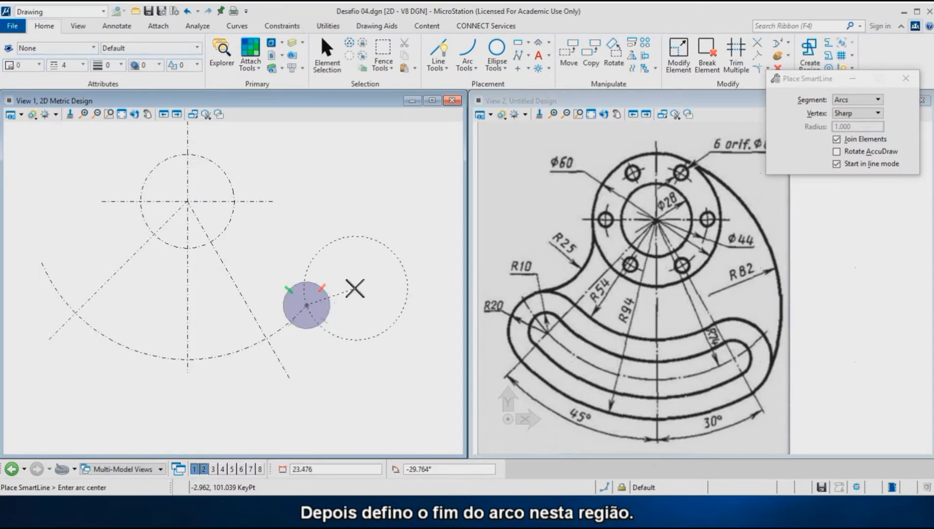
key("space")
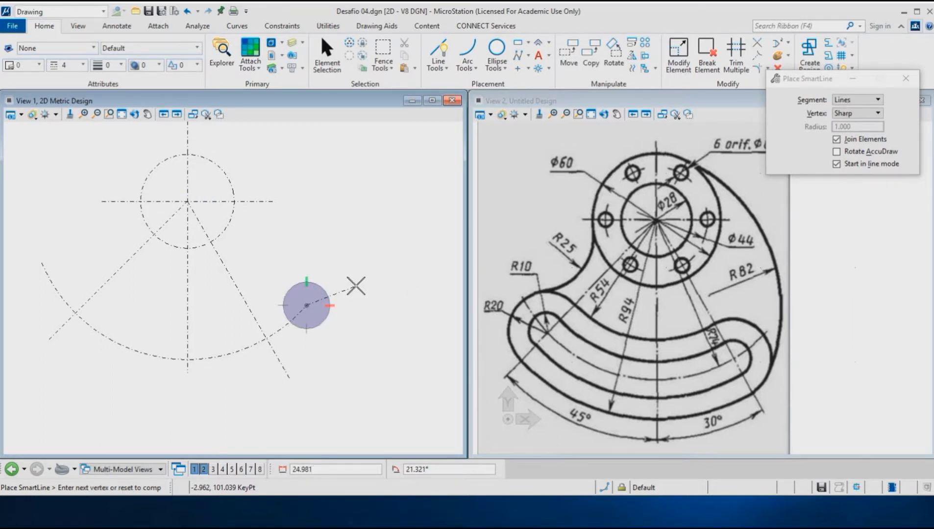
right_click(356, 285)
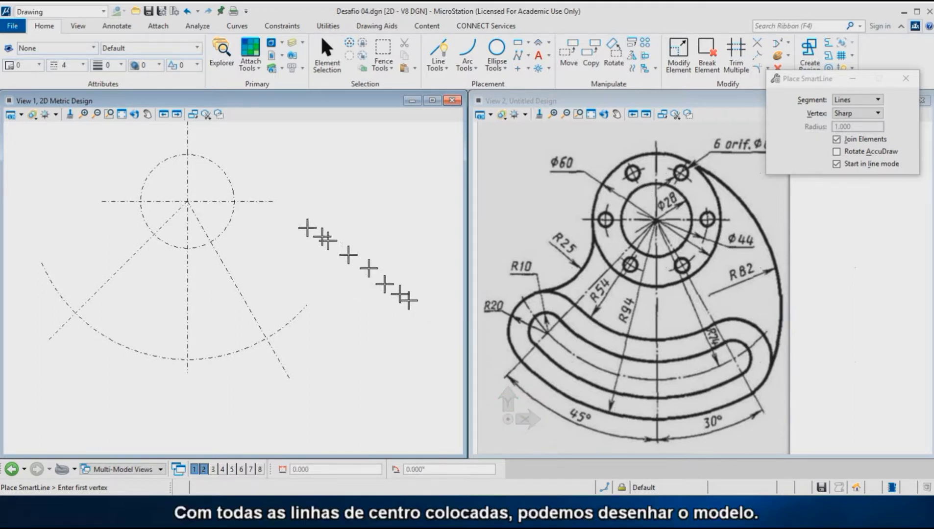
Step: Set the line style to solid style 0 and the line weight to 2
left_click(64, 65)
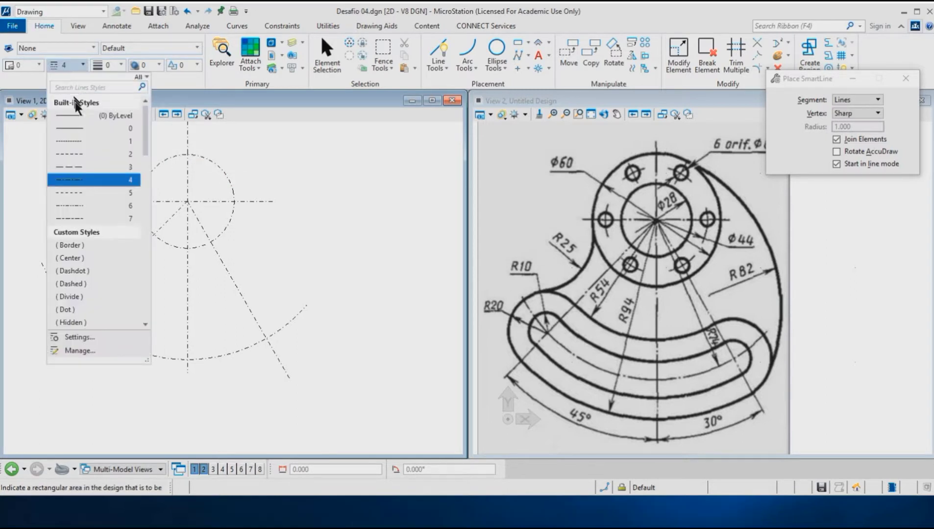
left_click(81, 128)
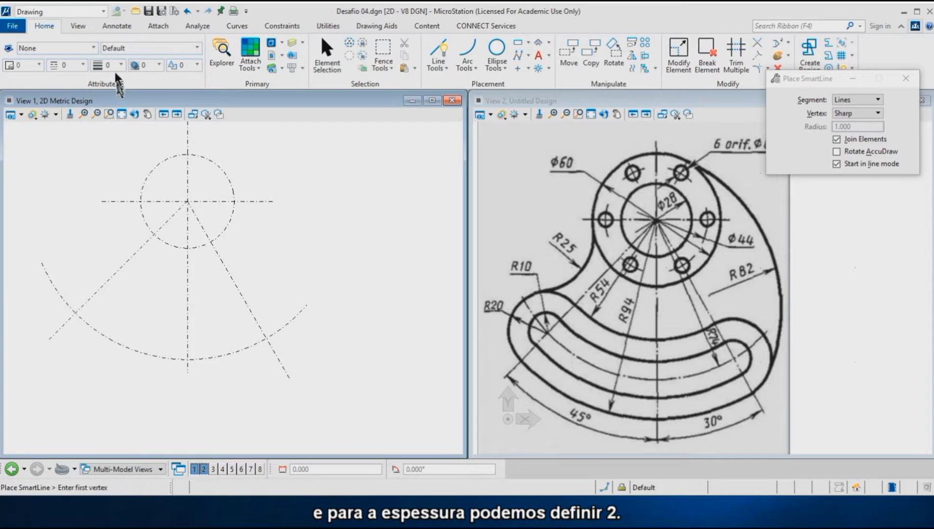
left_click(117, 68)
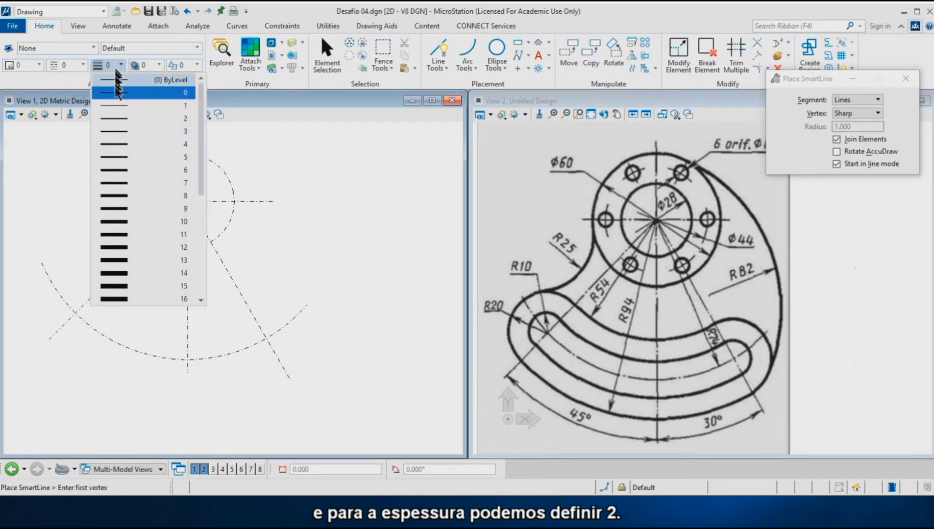
left_click(123, 117)
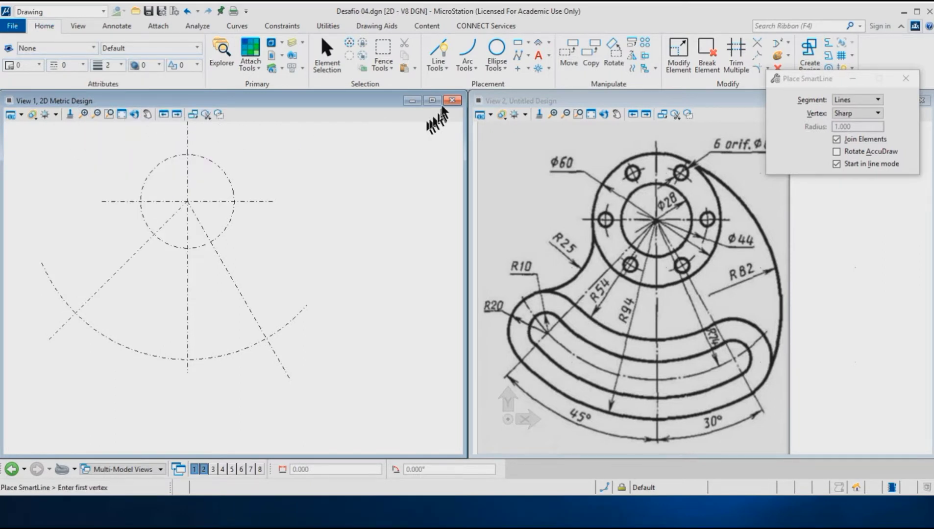
left_click(494, 48)
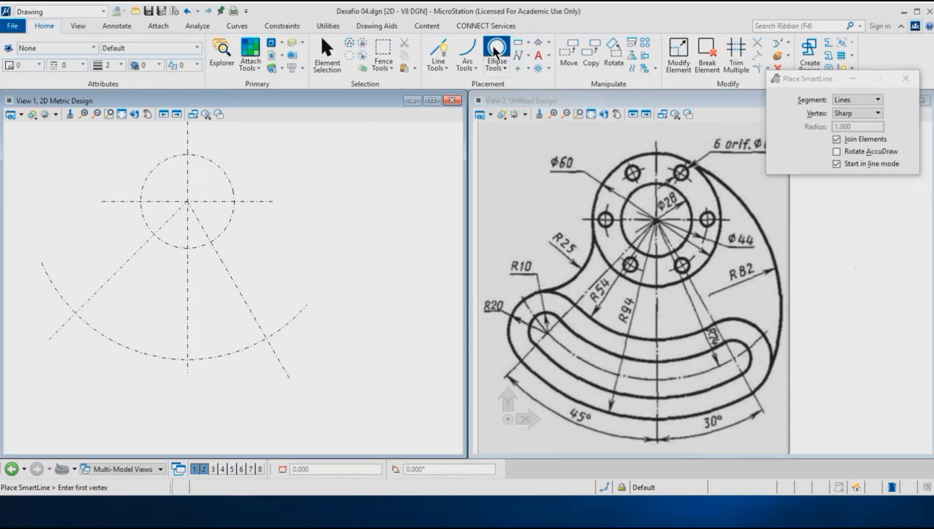
Step: Draw solid hub circles of radius 30 and 14 at the hub centre
left_click(188, 201)
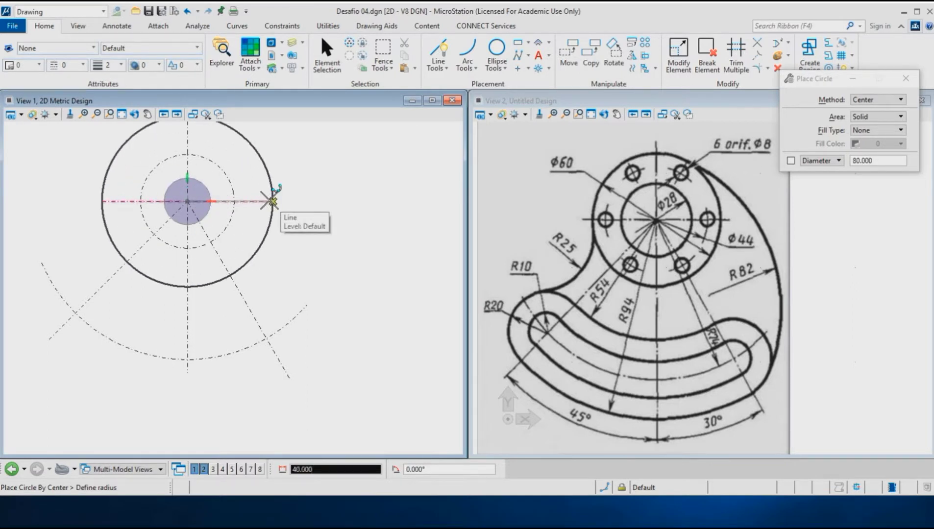
type("30")
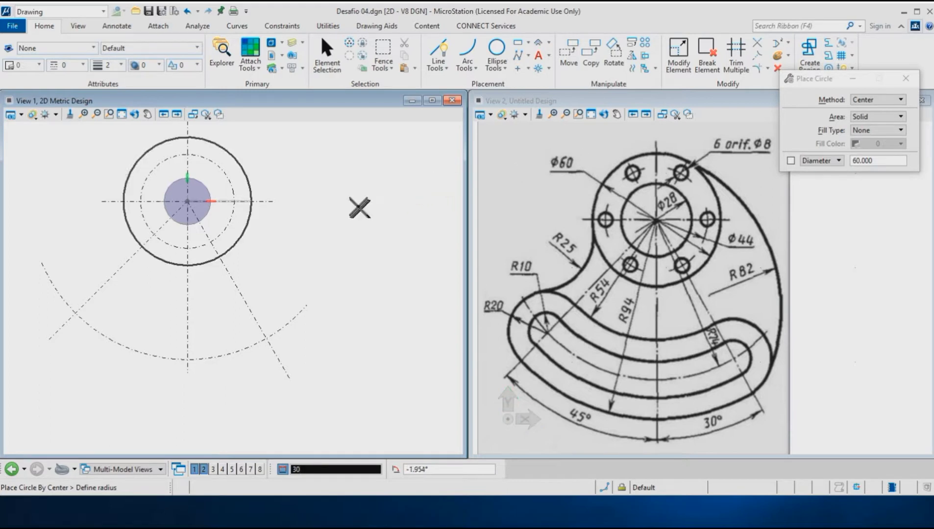
left_click(353, 202)
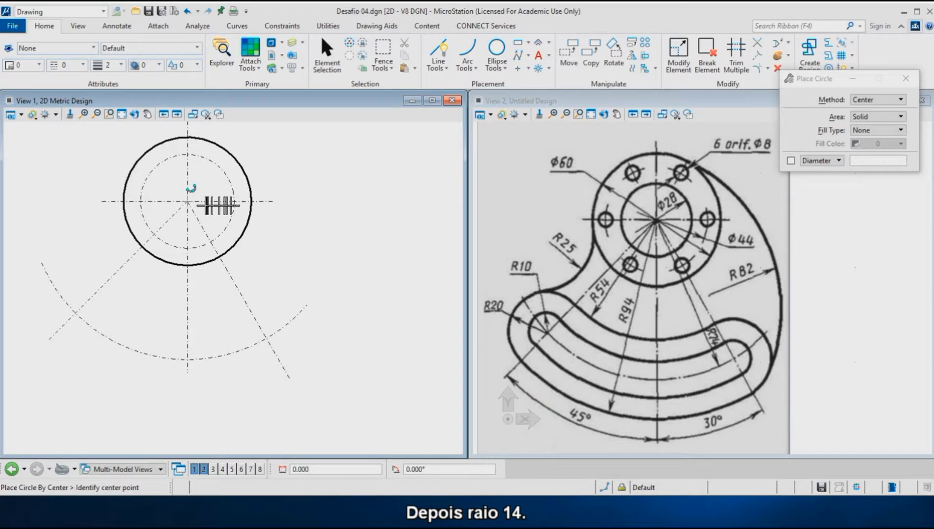
left_click(190, 201)
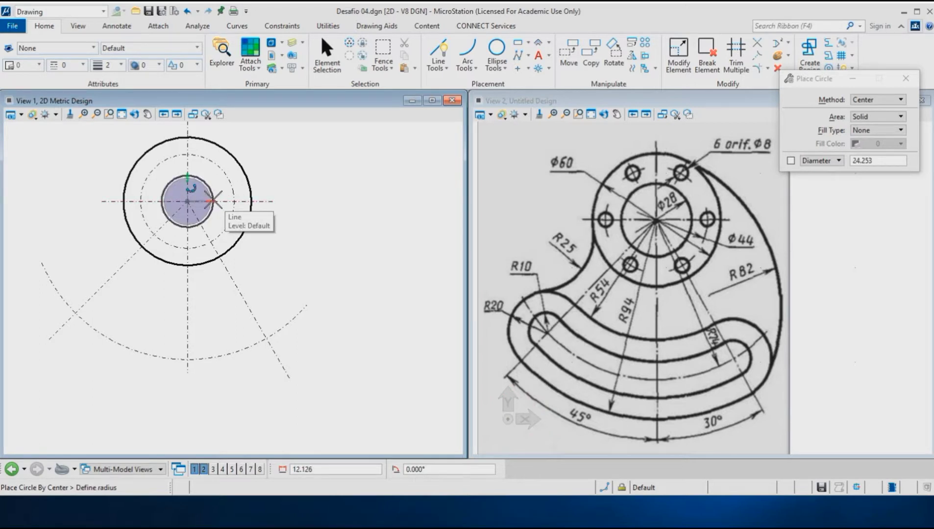
type("14")
left_click(216, 199)
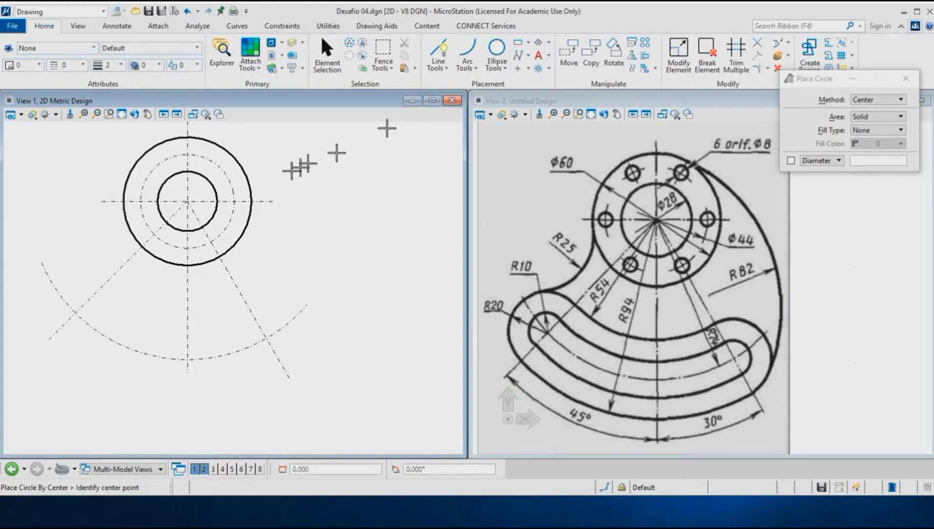
Step: Place a radius-4 hole where the pitch circle crosses the horizontal centre line
left_click(234, 201)
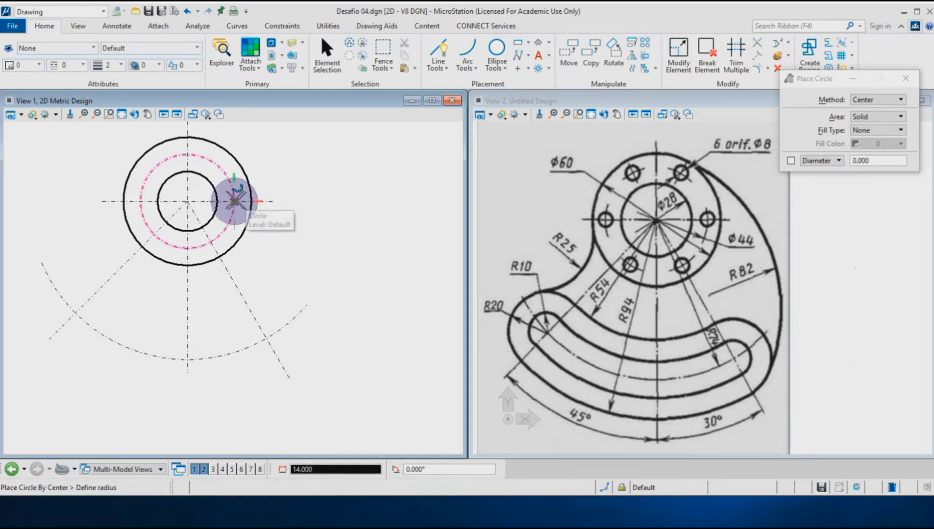
type("4")
left_click(269, 203)
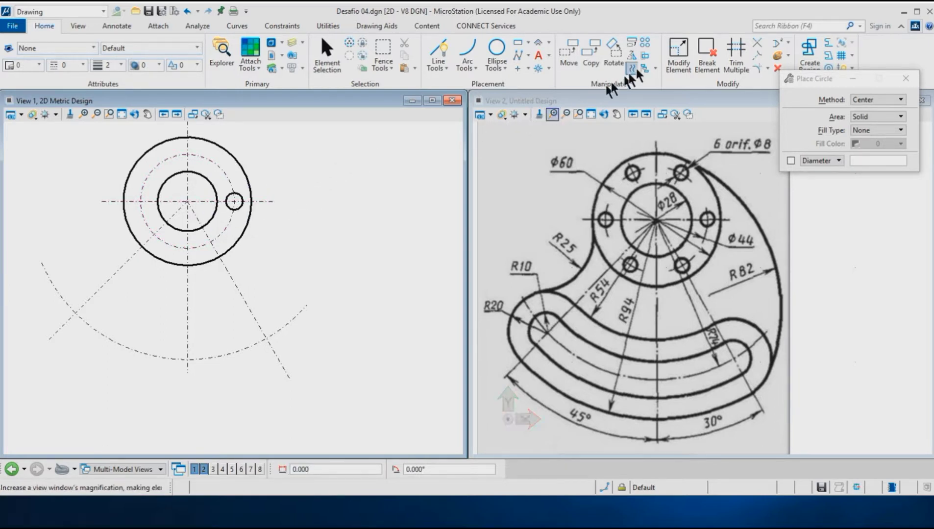
Step: Polar-array the small hole into 6 copies at 60° around the hub centre
left_click(643, 44)
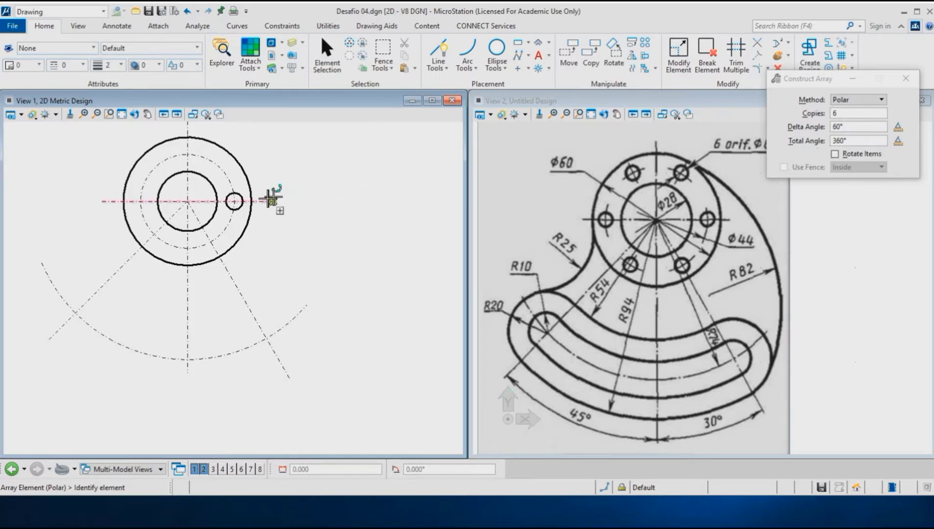
left_click(234, 201)
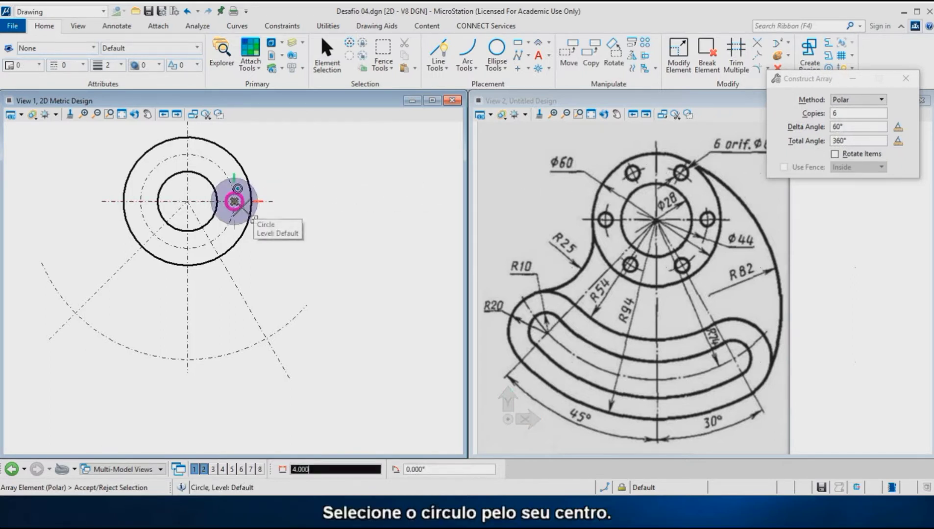
left_click(188, 201)
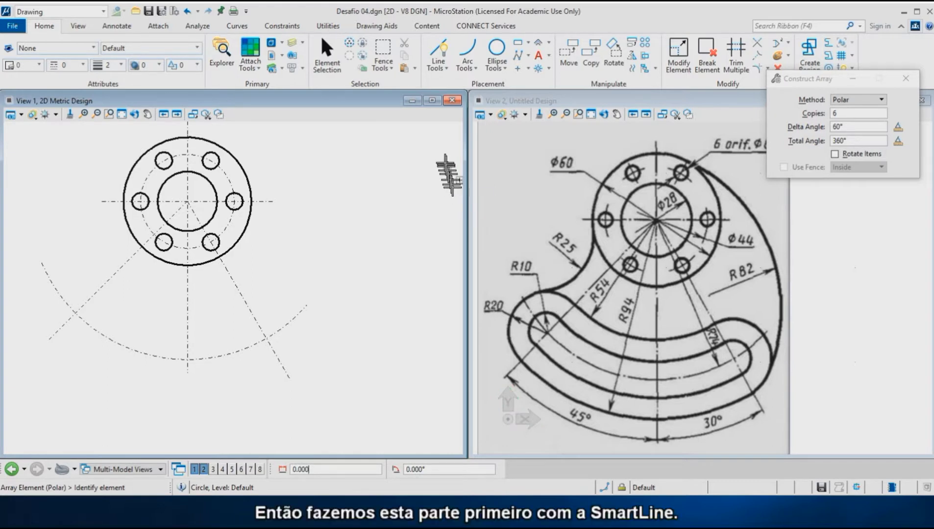
left_click(435, 54)
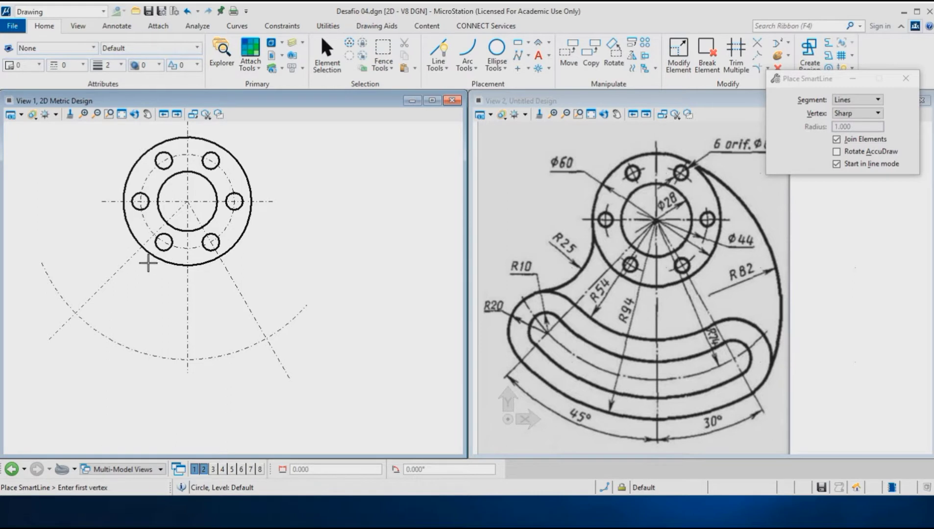
Step: Anchor AccuDraw at the slanted line–arc intersection and align it with the 45° centre line
key("i")
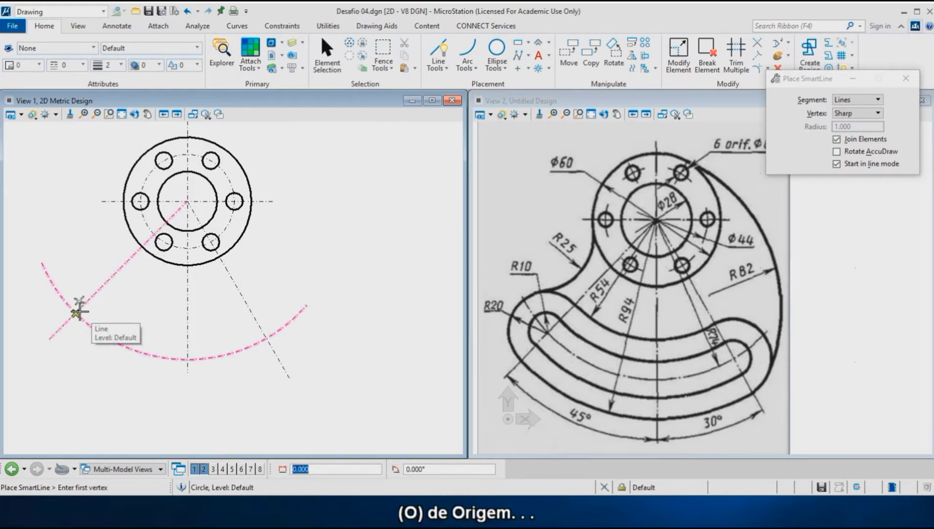
key("o")
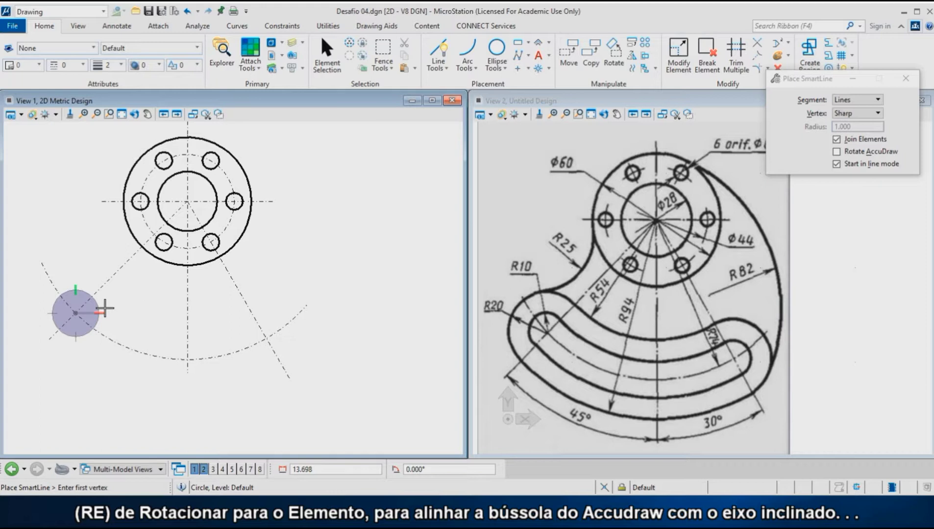
key("r")
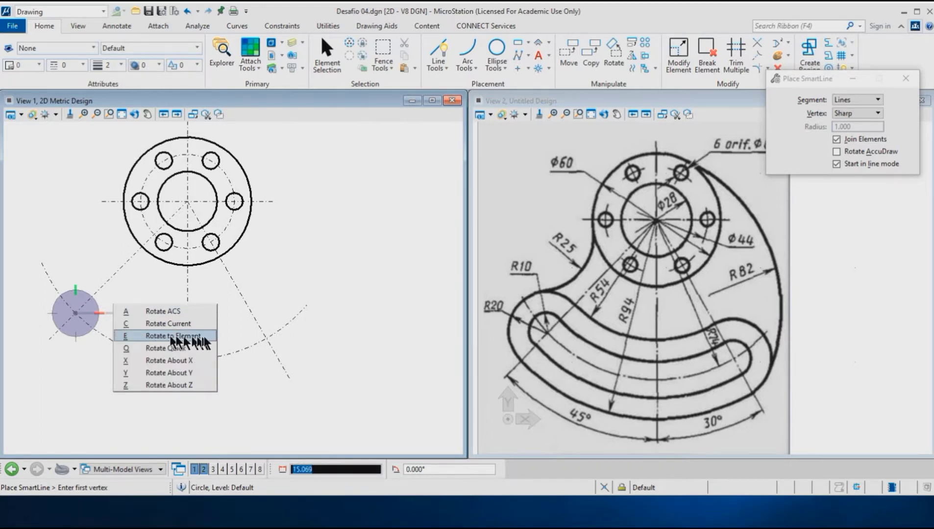
left_click(129, 342)
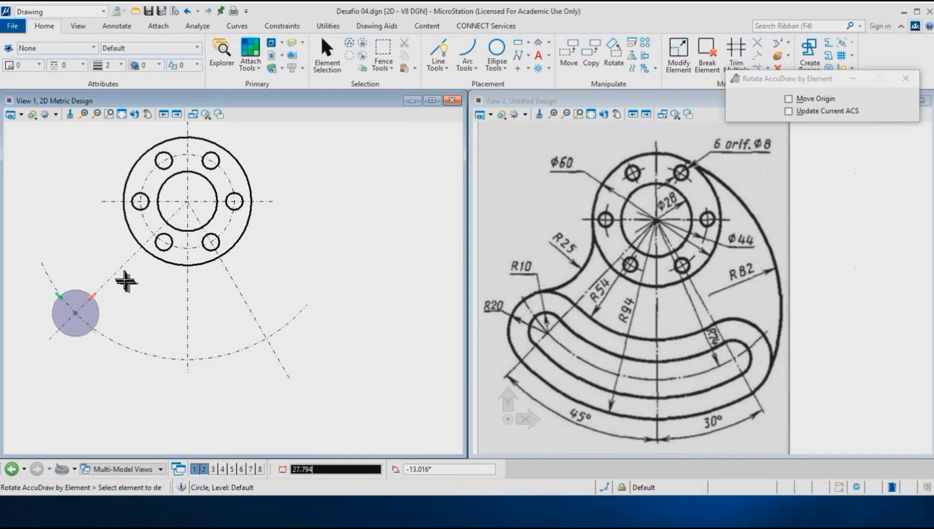
left_click(120, 339)
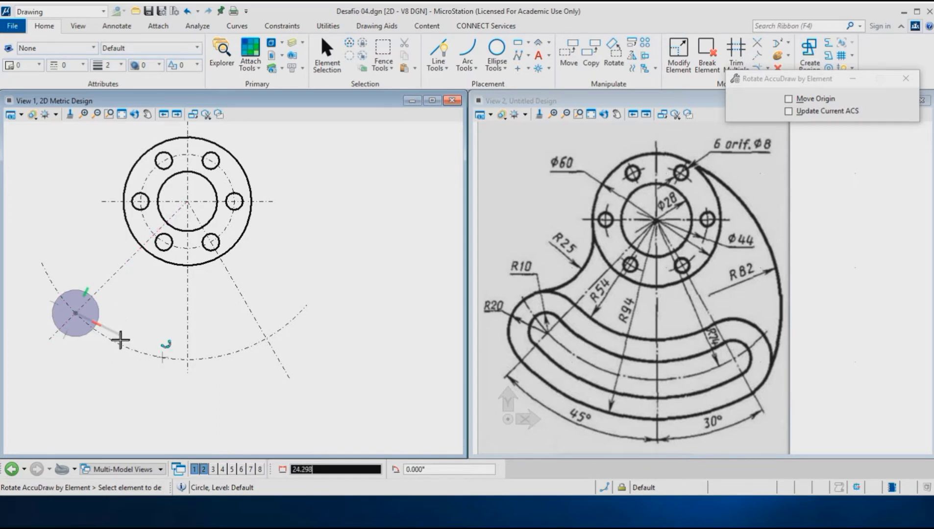
left_click(121, 277)
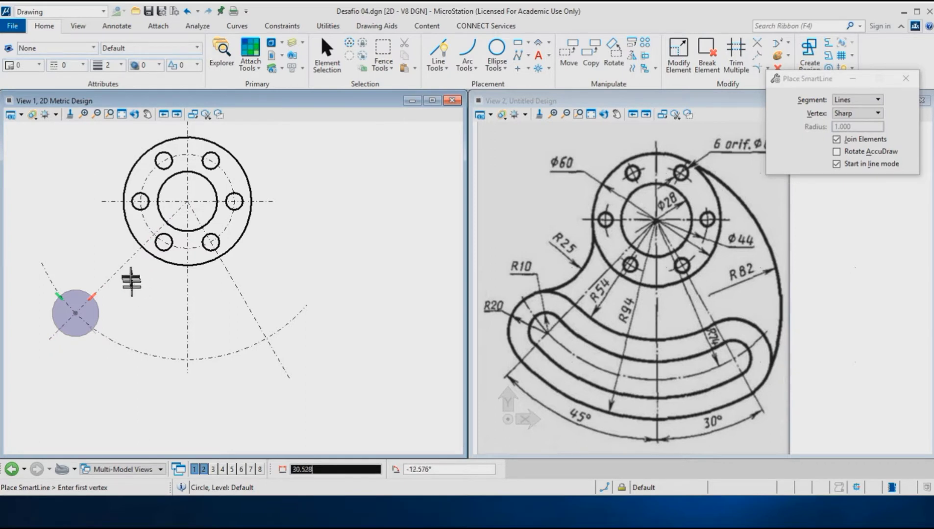
Step: Start the SmartLine outline 20 units along the line, adding the left R20 end and R94 outer arc
type("20")
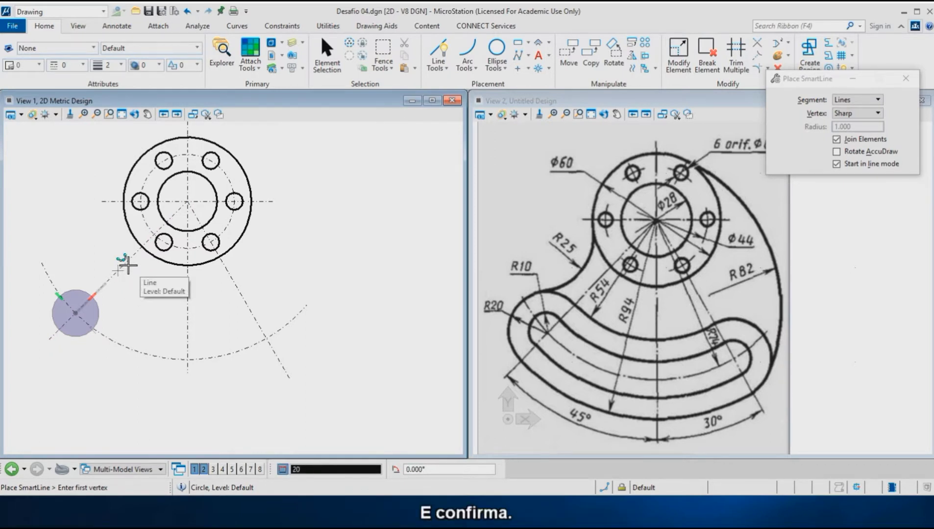
left_click(128, 265)
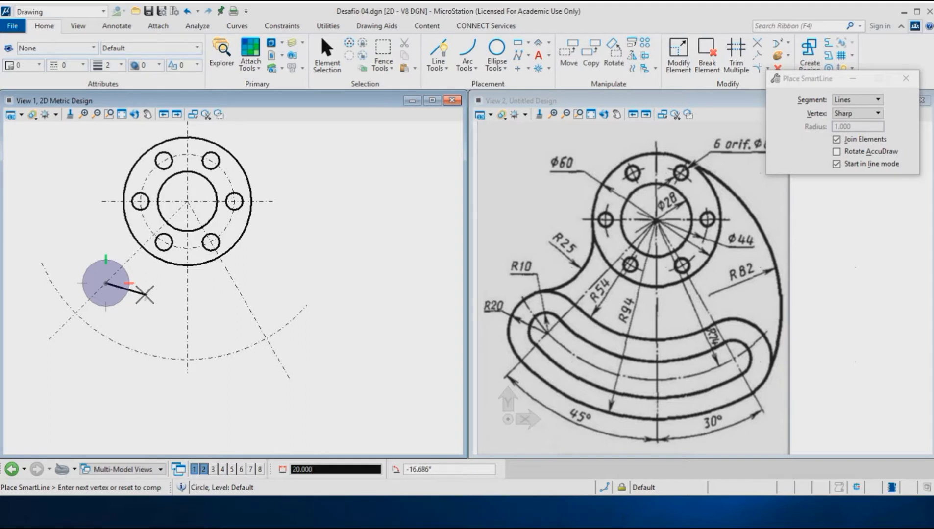
key("quotedbl")
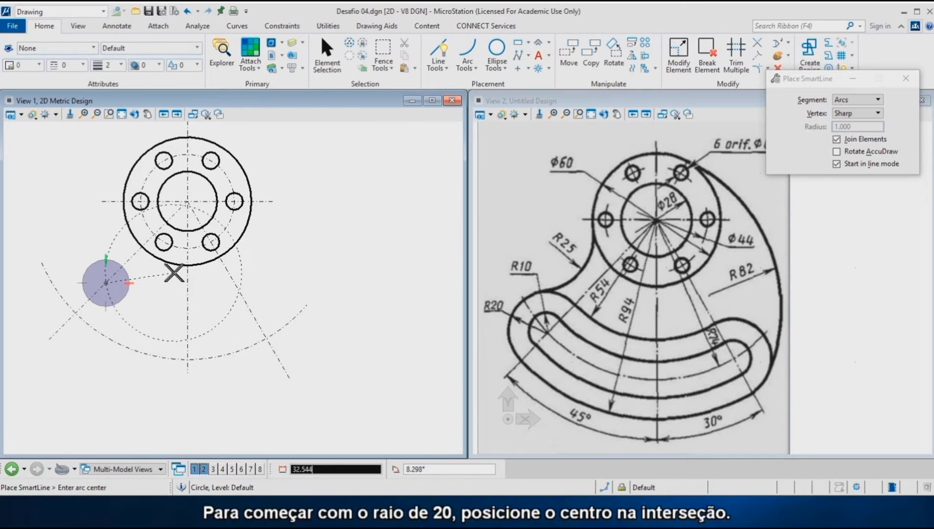
type("20.000")
left_click(75, 313)
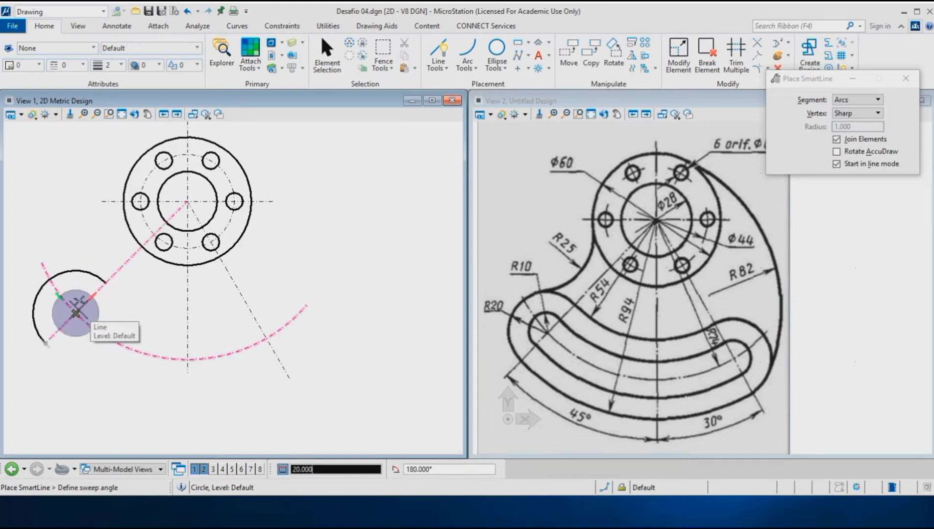
left_click(47, 343)
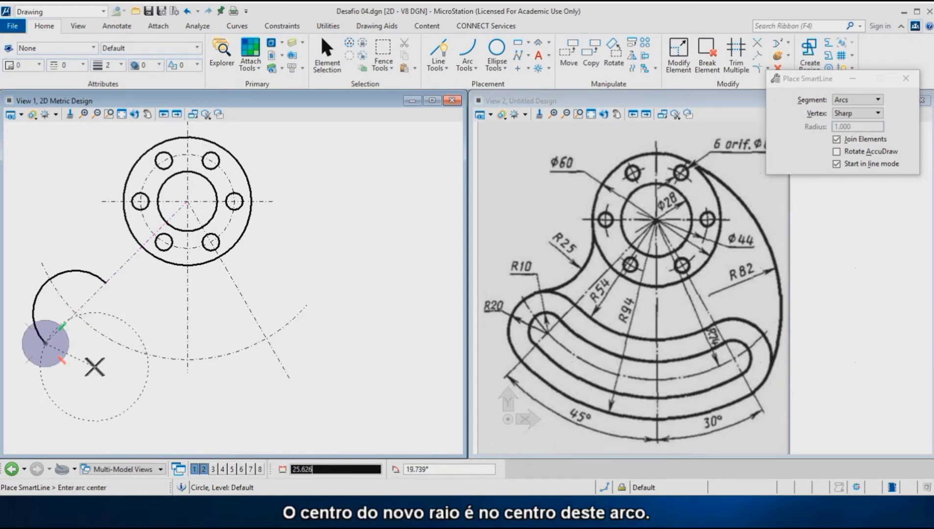
type("94.000")
left_click(128, 348)
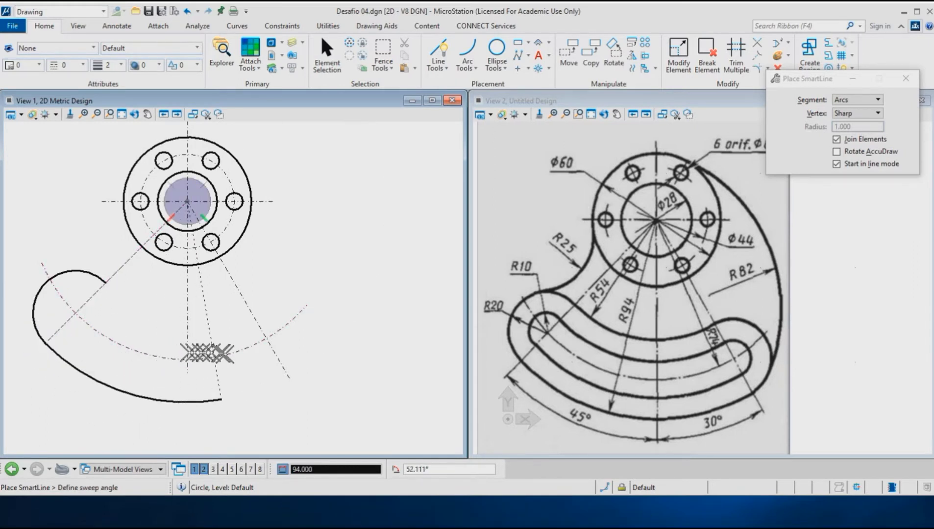
left_click(293, 382)
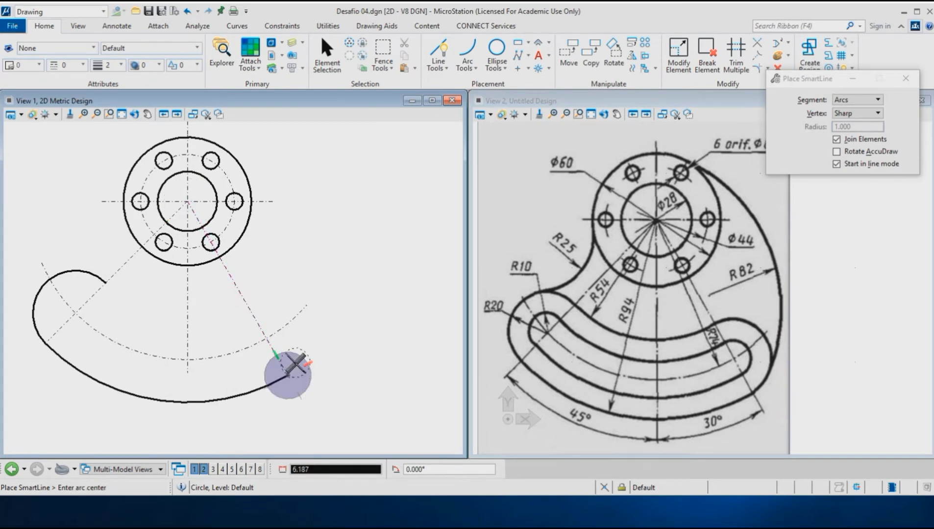
Step: Add the right R20 end and close the outline with the R54 inner arc about the hub centre
left_click(266, 338)
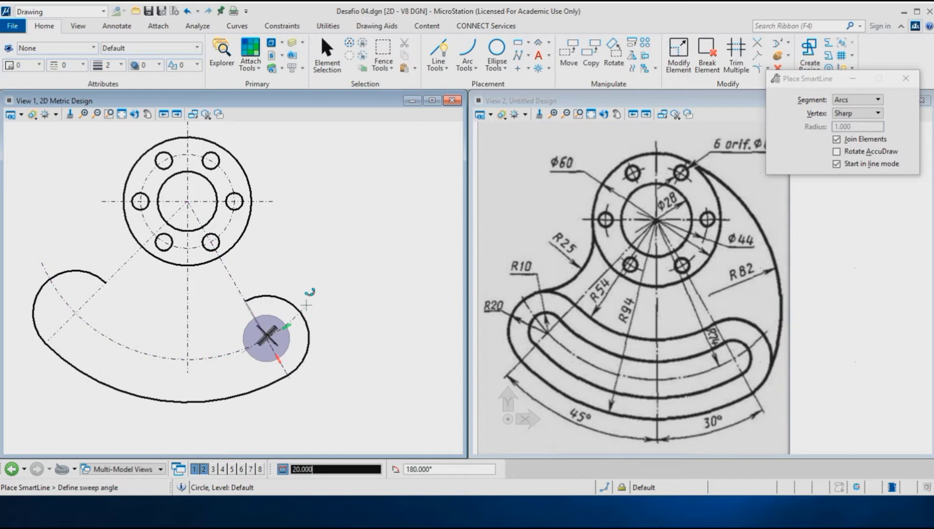
left_click(265, 337)
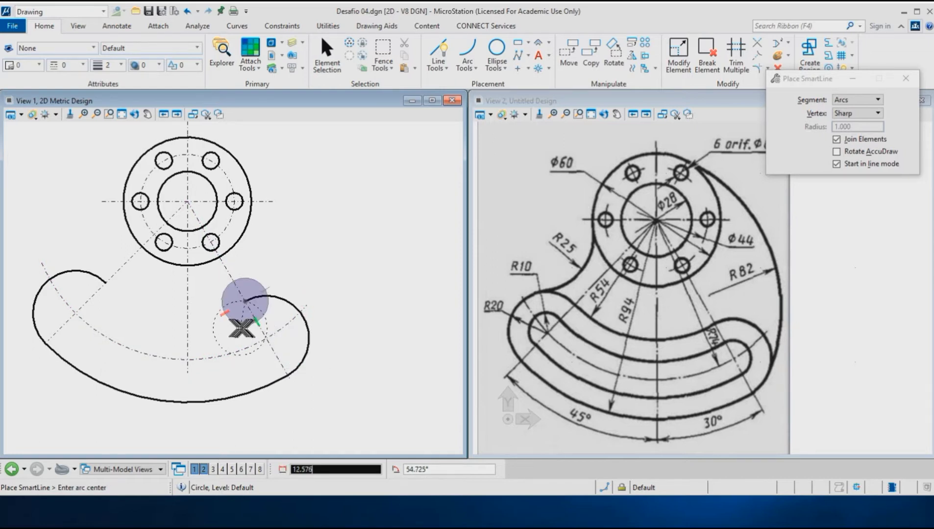
middle_click(210, 348)
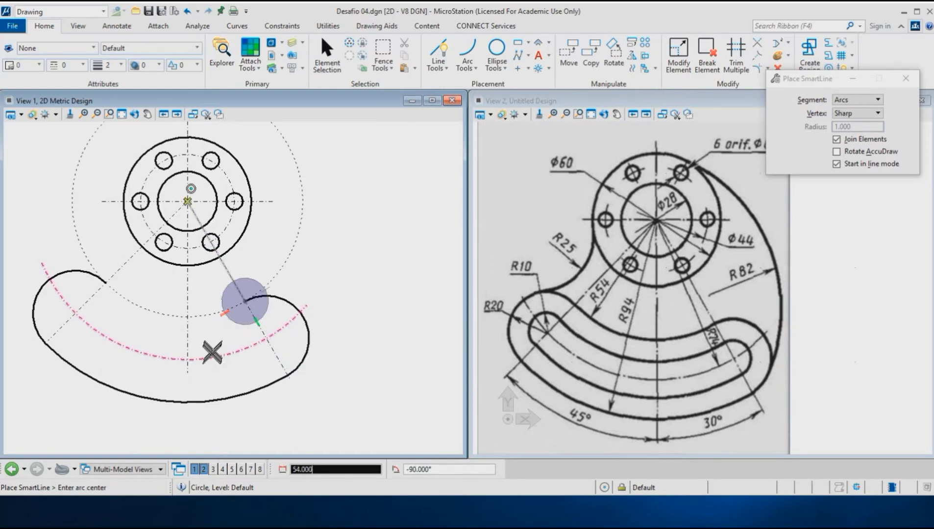
left_click(208, 350)
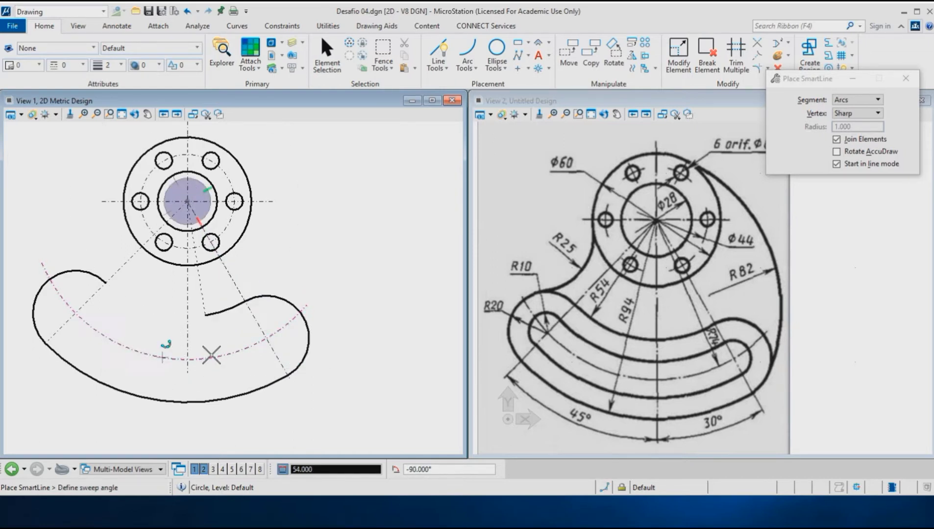
left_click(104, 289)
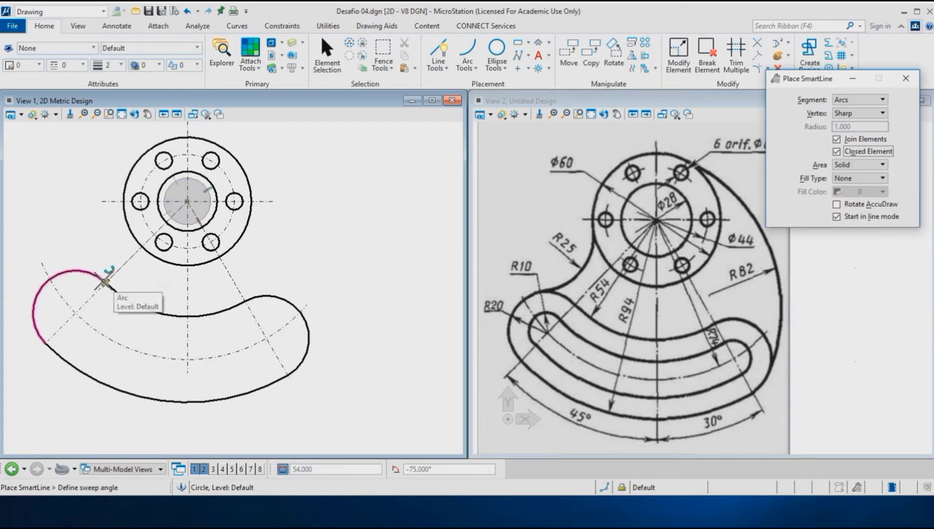
right_click(108, 285)
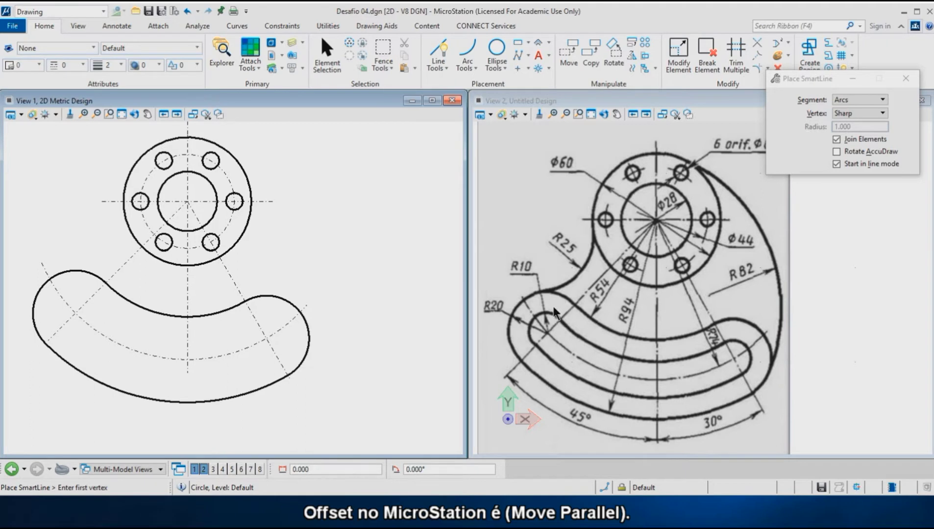
Step: Copy the curved outline parallel 10 units inward to form the inner slot outline
left_click(632, 69)
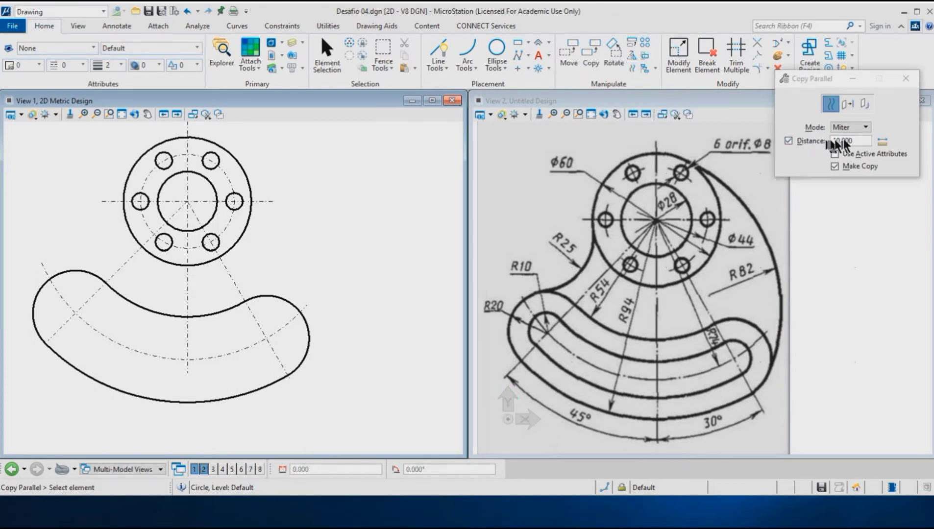
left_click(136, 305)
left_click(134, 308)
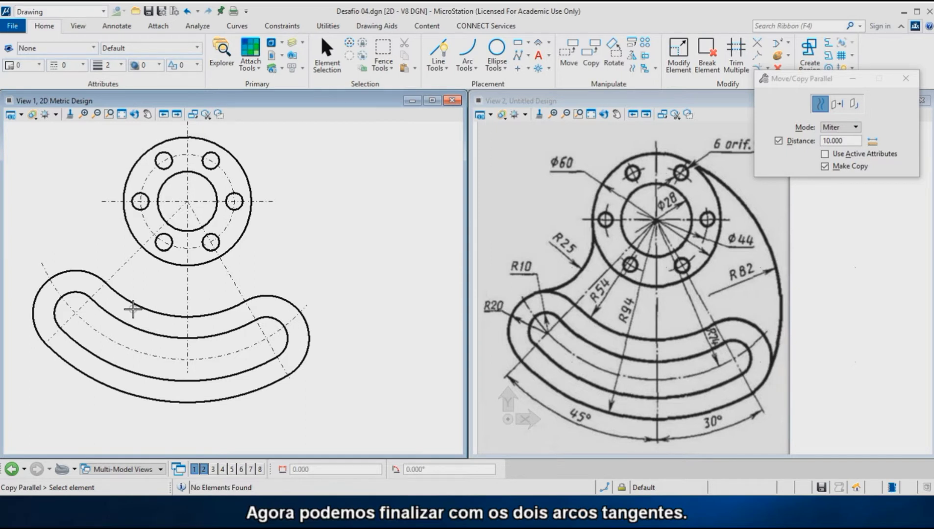
left_click(469, 49)
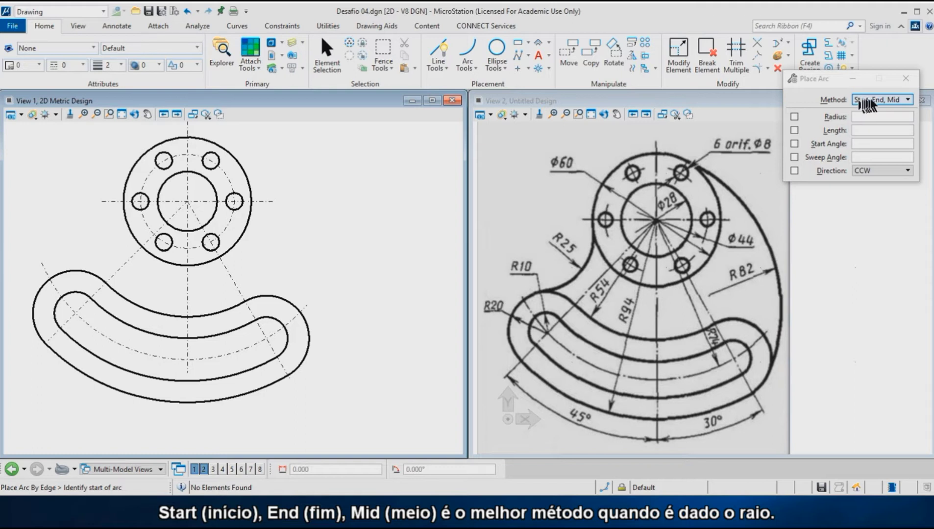
Step: Draw a start-end-mid R25 arc tangent to the hub's outer circle and the slot's outer curve
left_click(900, 100)
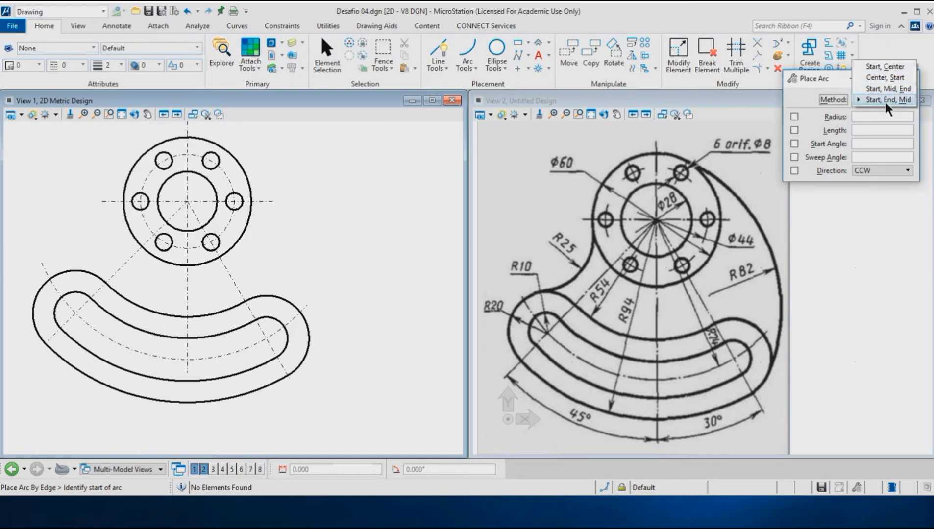
left_click(886, 101)
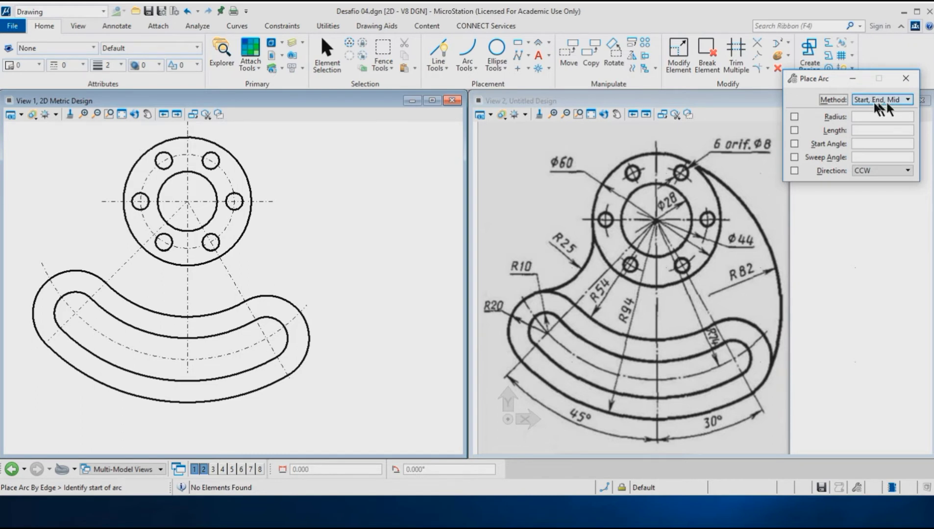
left_click(795, 117)
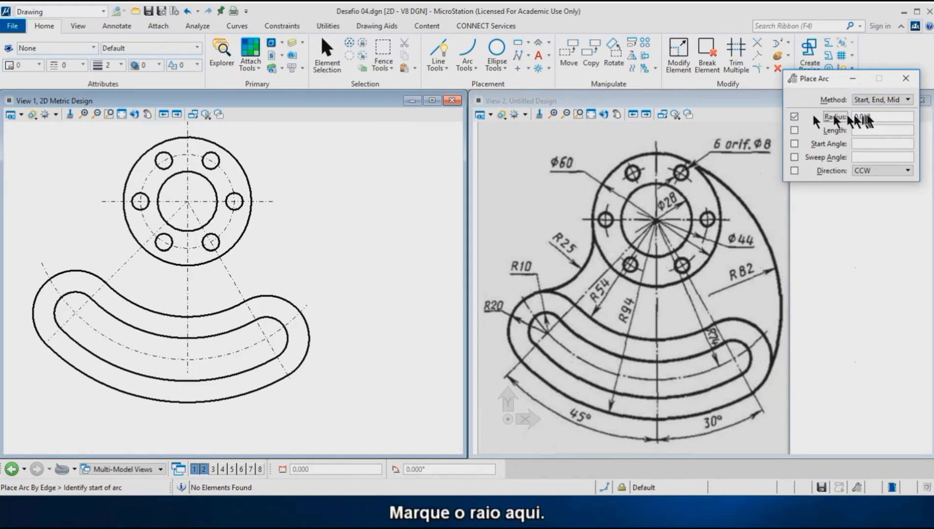
type("25")
key("Tab")
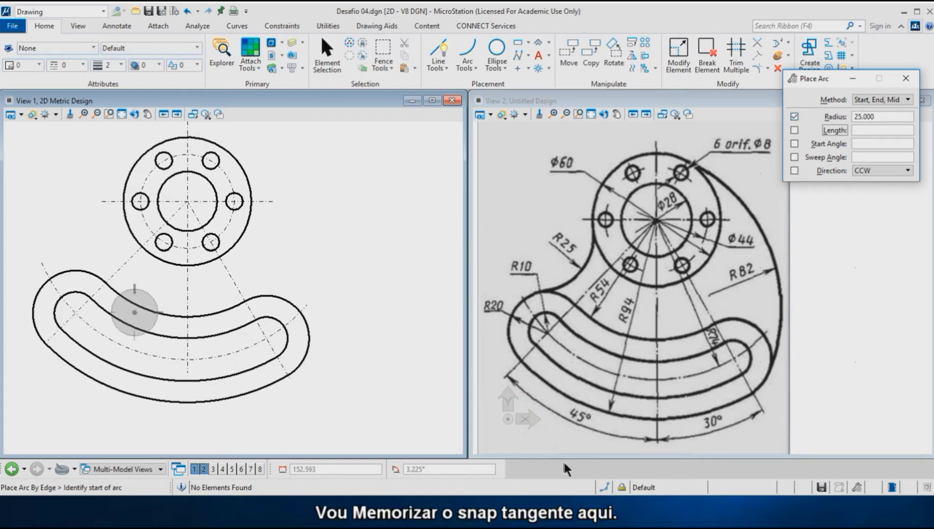
left_click(607, 488)
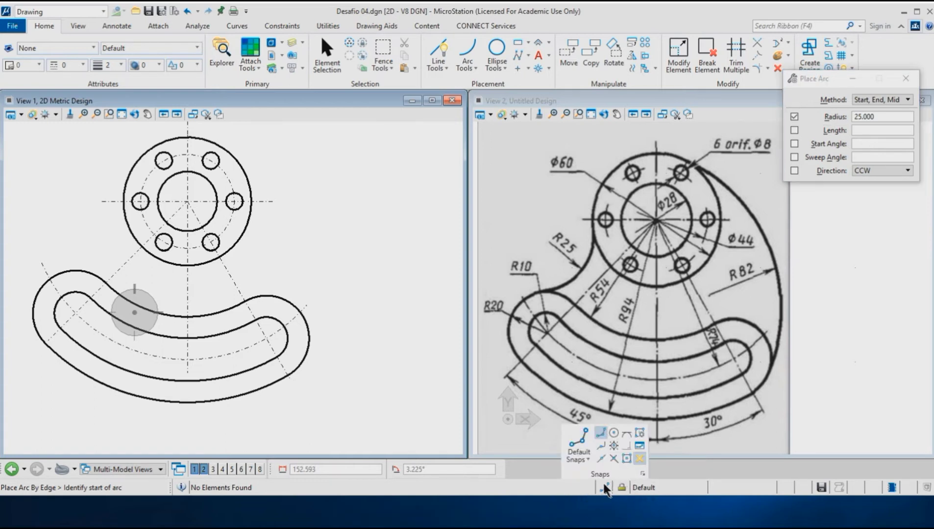
left_click(581, 454)
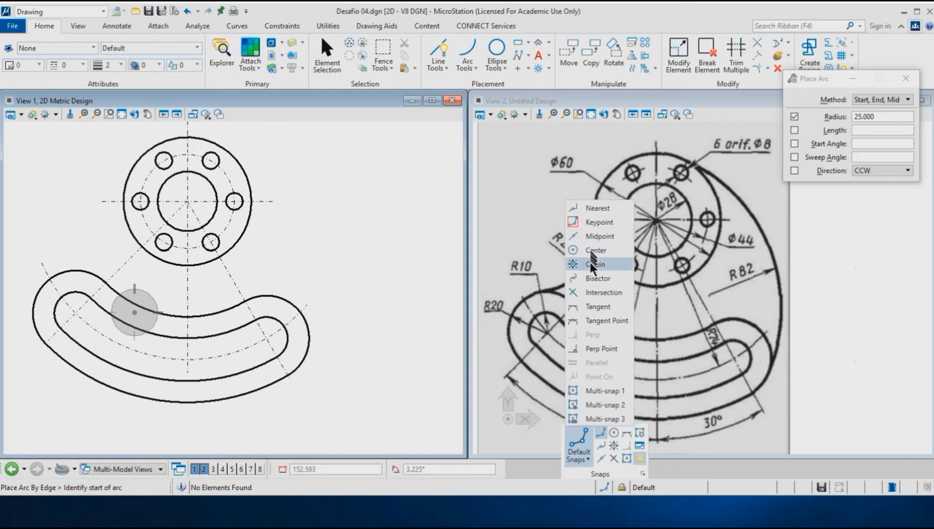
left_click(591, 307)
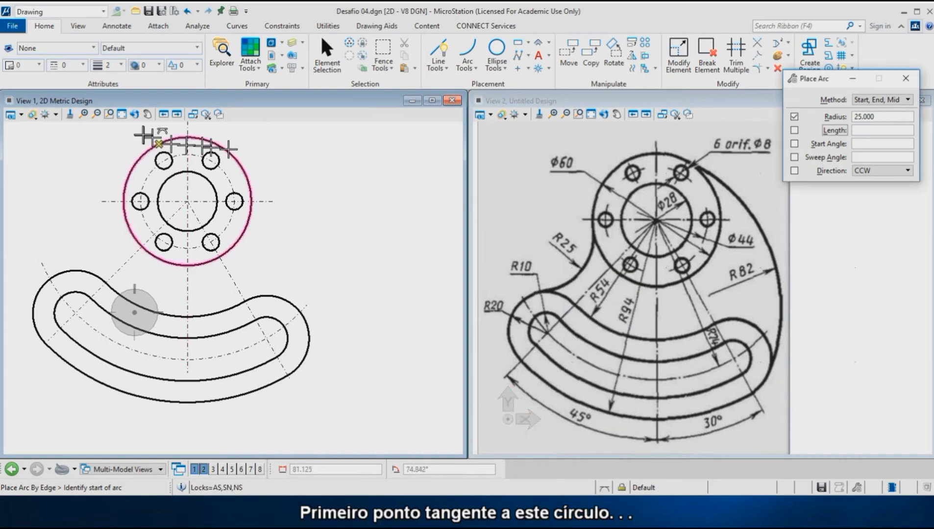
left_click(127, 174)
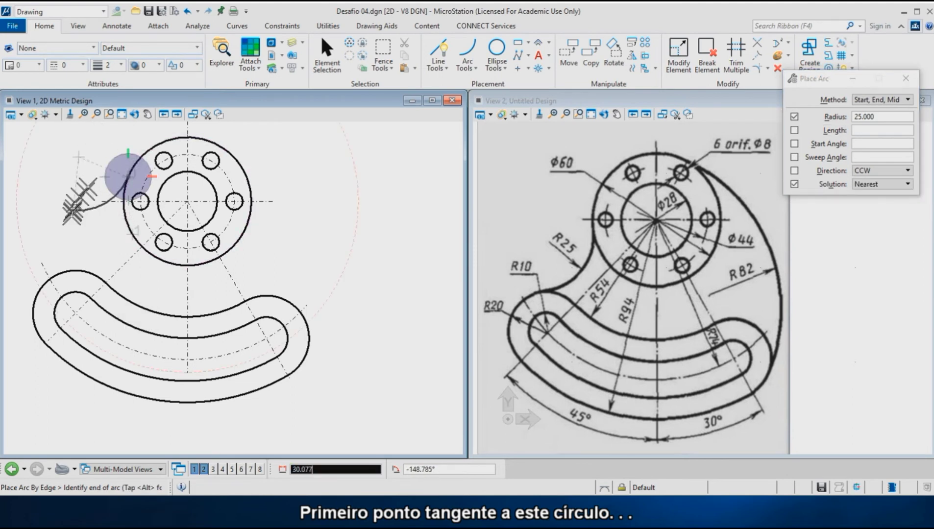
left_click(67, 267)
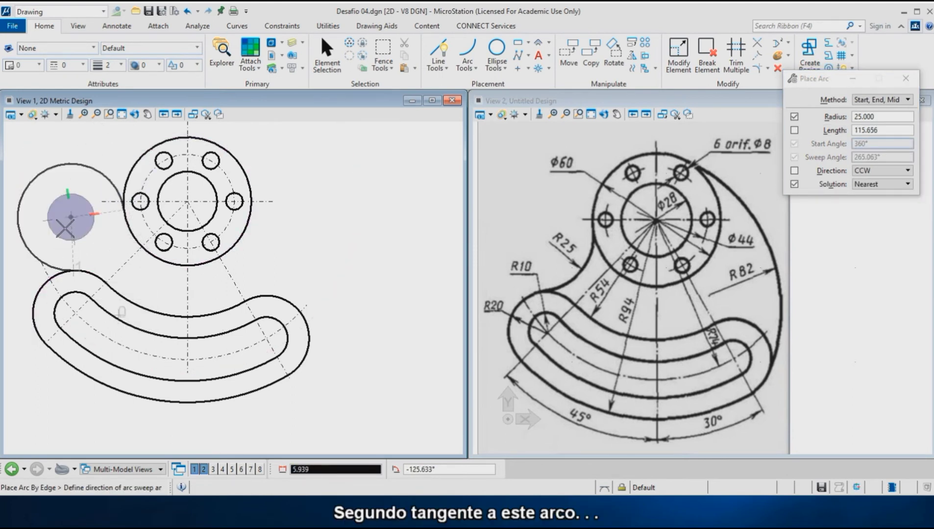
left_click(105, 255)
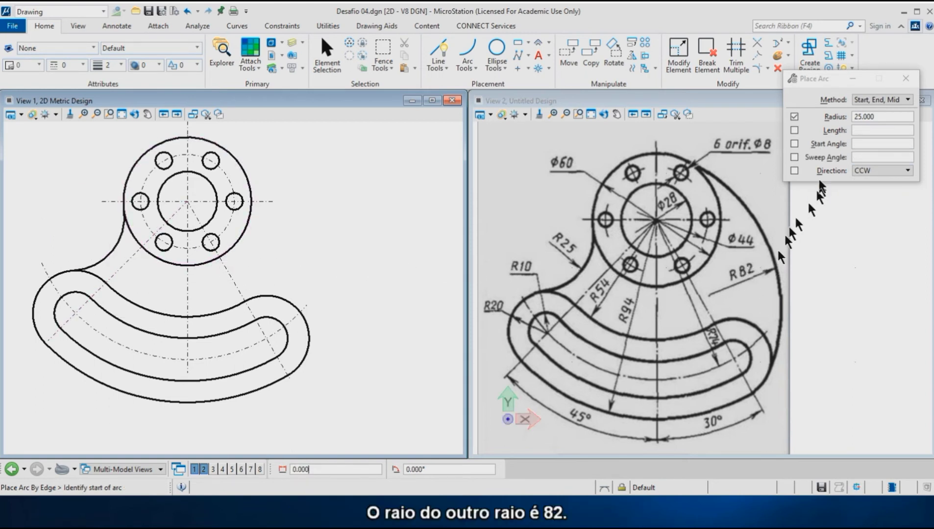
Step: Draw an R82 arc from the slot's right end tangent to the hub's outer circle
double_click(874, 117)
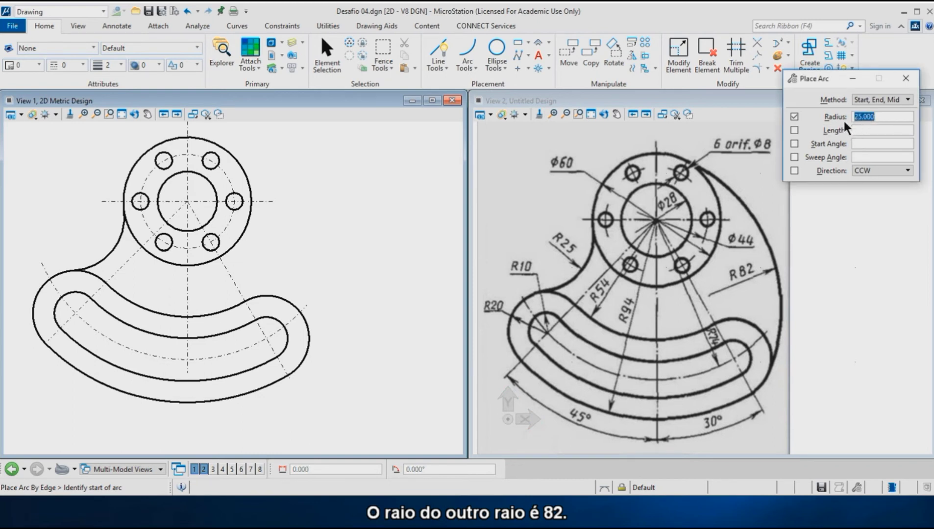
type("82")
key("Tab")
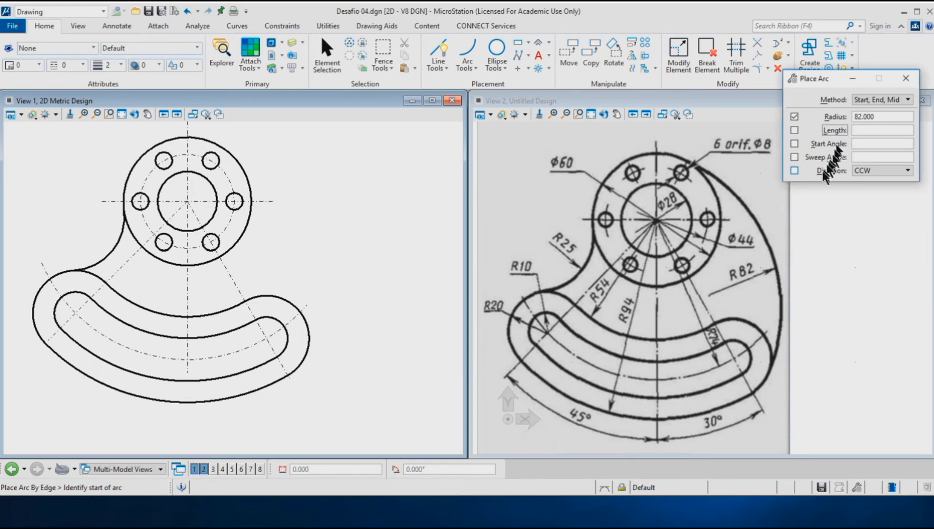
left_click(309, 344)
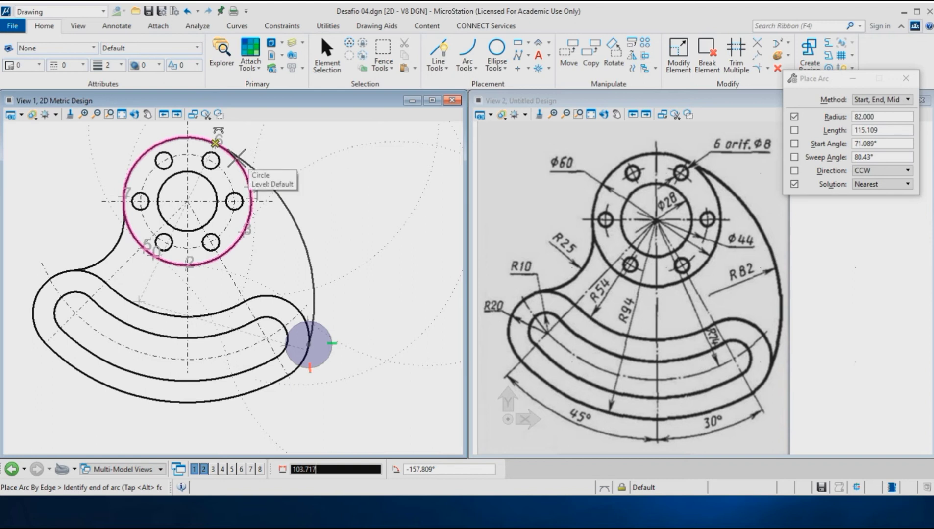
left_click(237, 158)
left_click(271, 131)
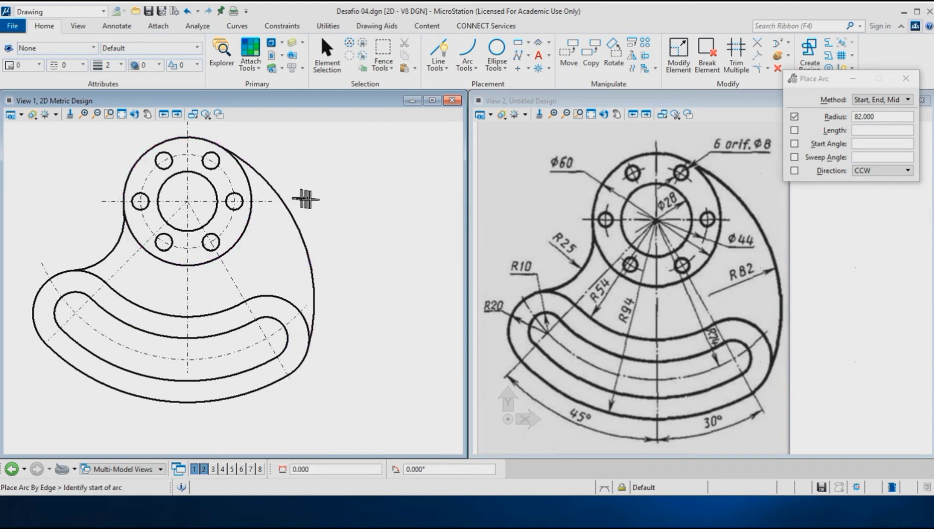
middle_click_drag(268, 244, 352, 247)
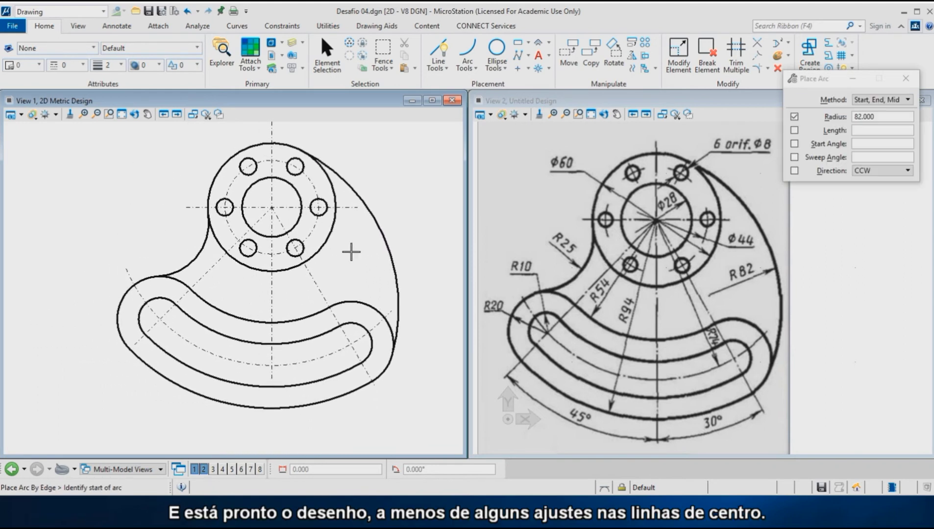
Step: Shorten both ends of the horizontal centre line to sit just beyond the outline
right_click(427, 215)
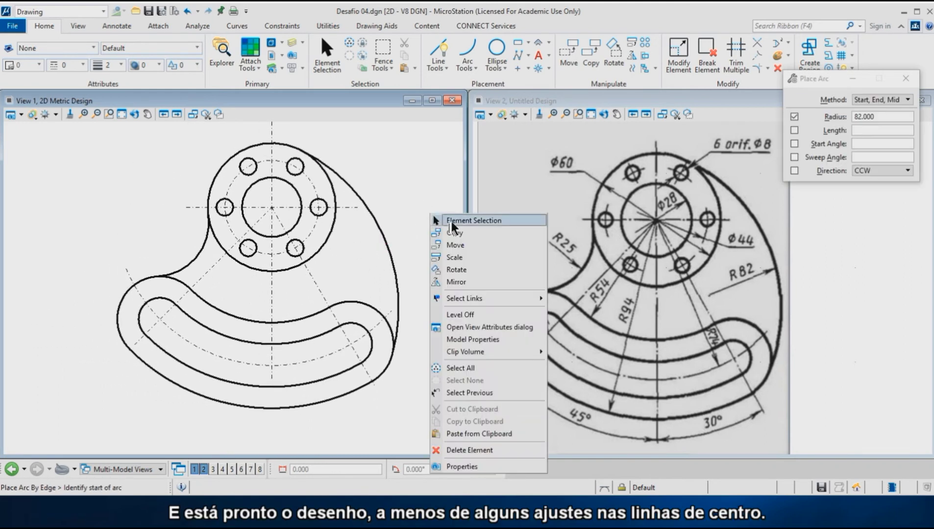
left_click(452, 222)
left_click(351, 206)
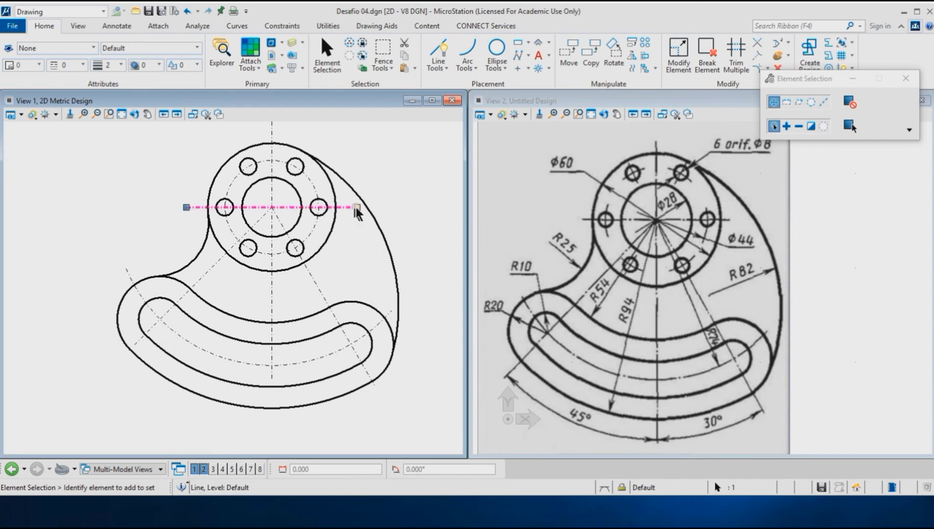
left_click(348, 207)
left_click(187, 206)
left_click(194, 208)
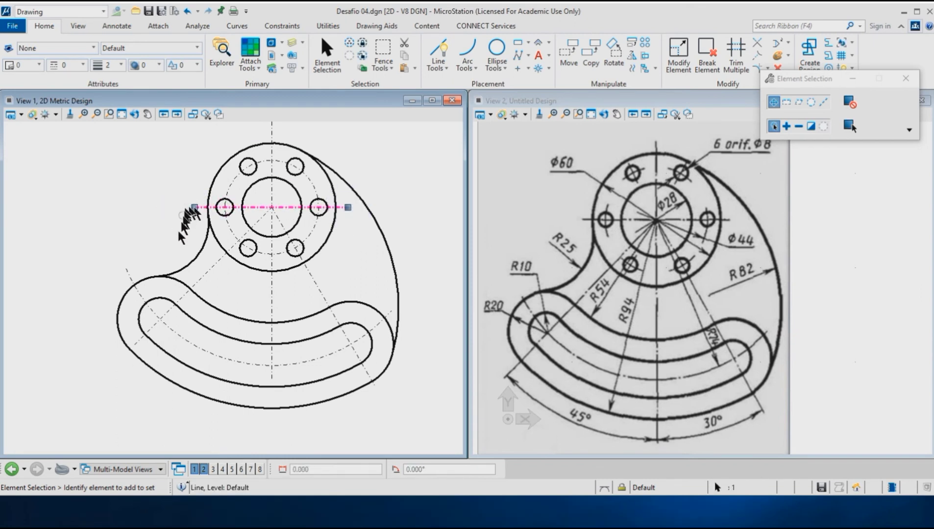
Step: Adjust the vertical and both lower radial centre lines to end just past the outline
left_click(366, 375)
left_click(374, 385)
left_click(272, 377)
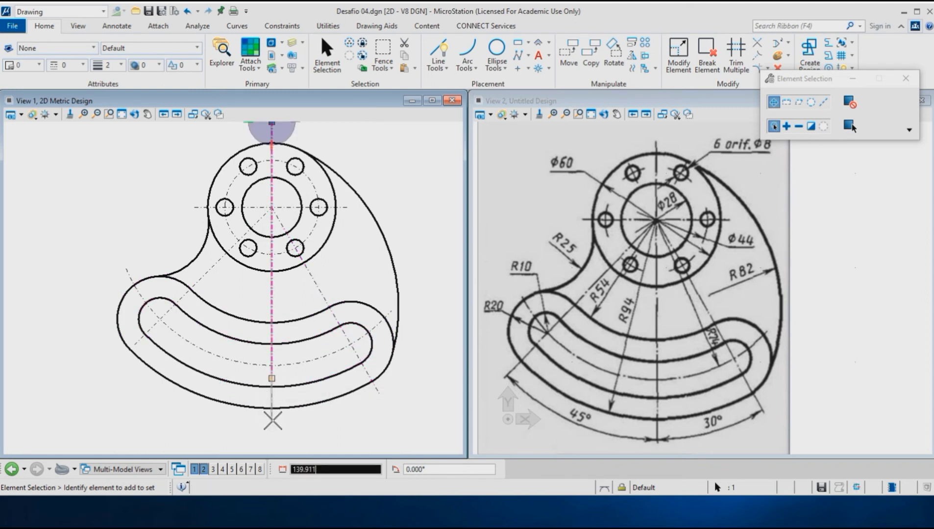
left_click(272, 420)
left_click(136, 346)
left_click(134, 345)
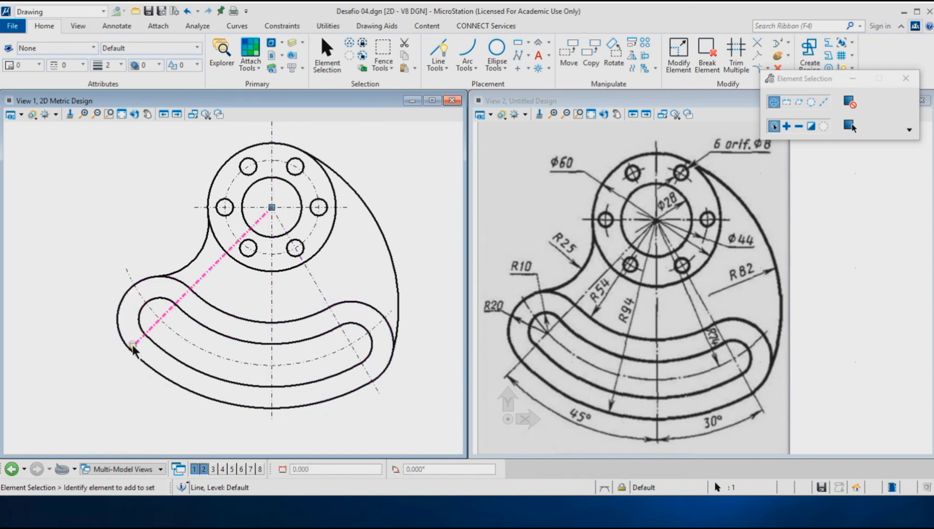
left_click(132, 346)
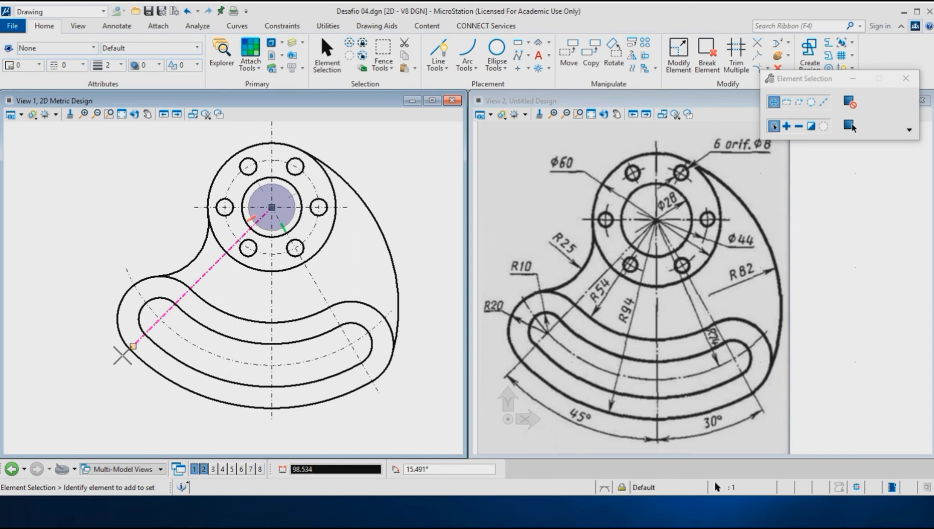
left_click(122, 356)
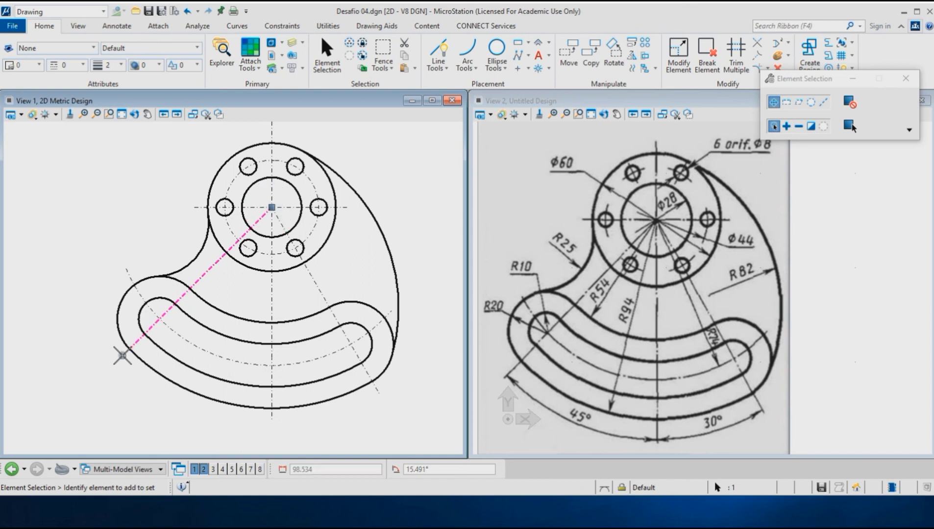
left_click(398, 411)
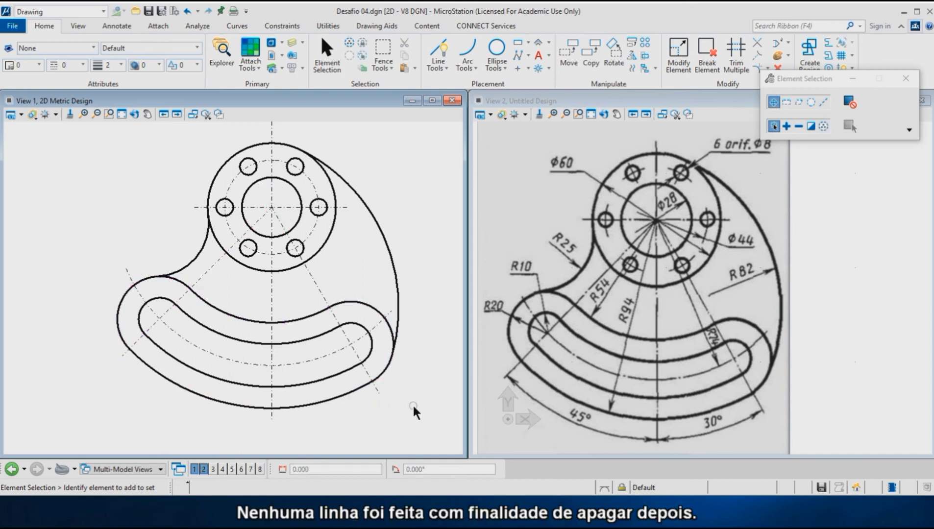